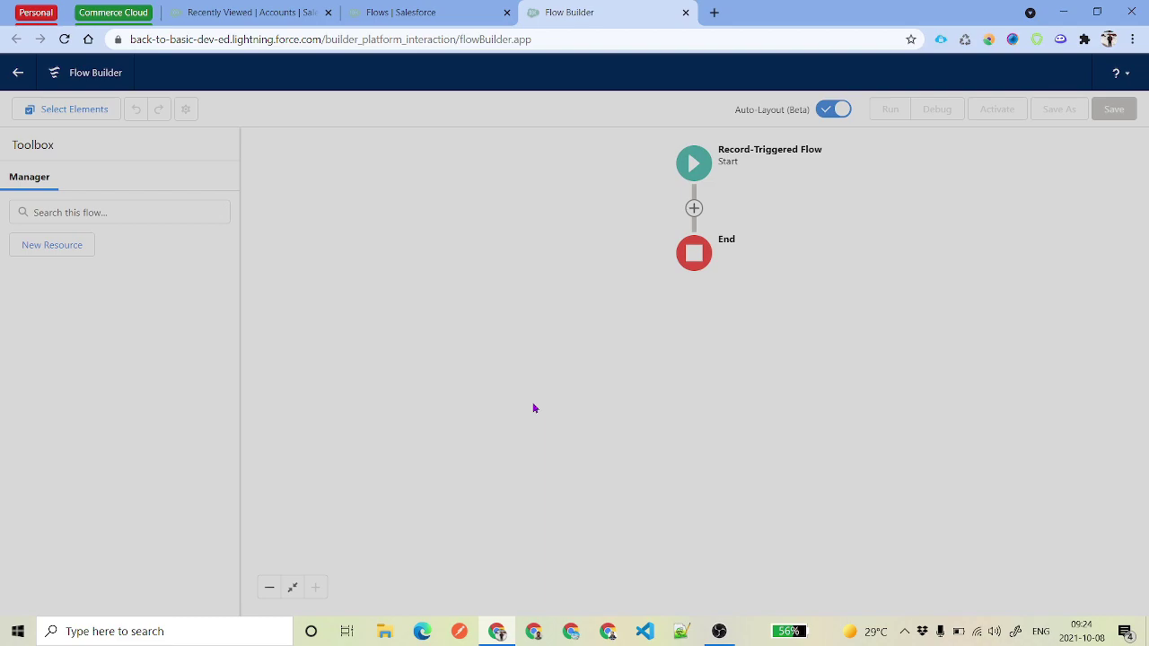
Step: Switch to the Accounts page, show the All Accounts list view and look through the account records
{"action": "left_click", "coordinate": [232, 7]}
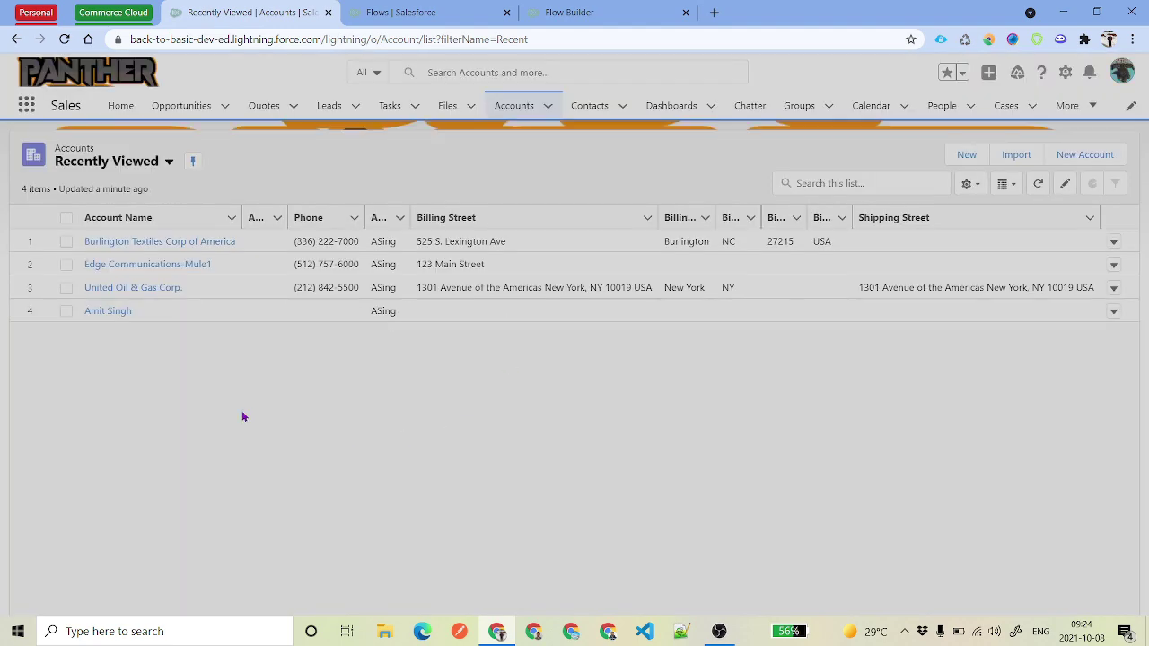
{"action": "left_click", "coordinate": [167, 161]}
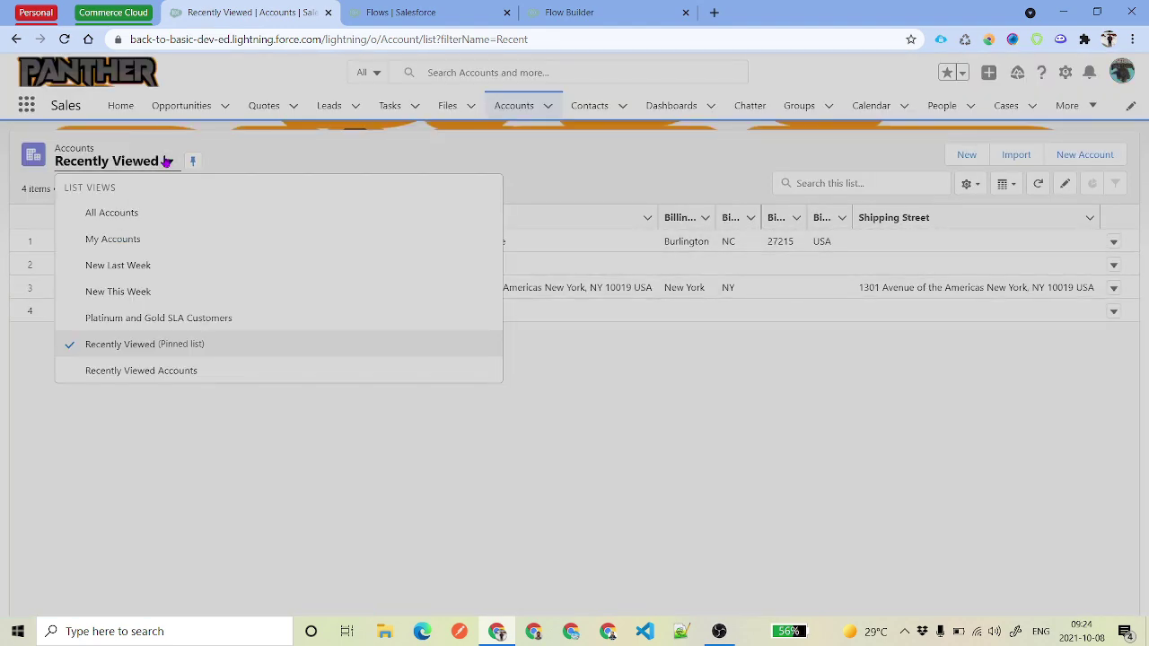
{"action": "left_click", "coordinate": [138, 216]}
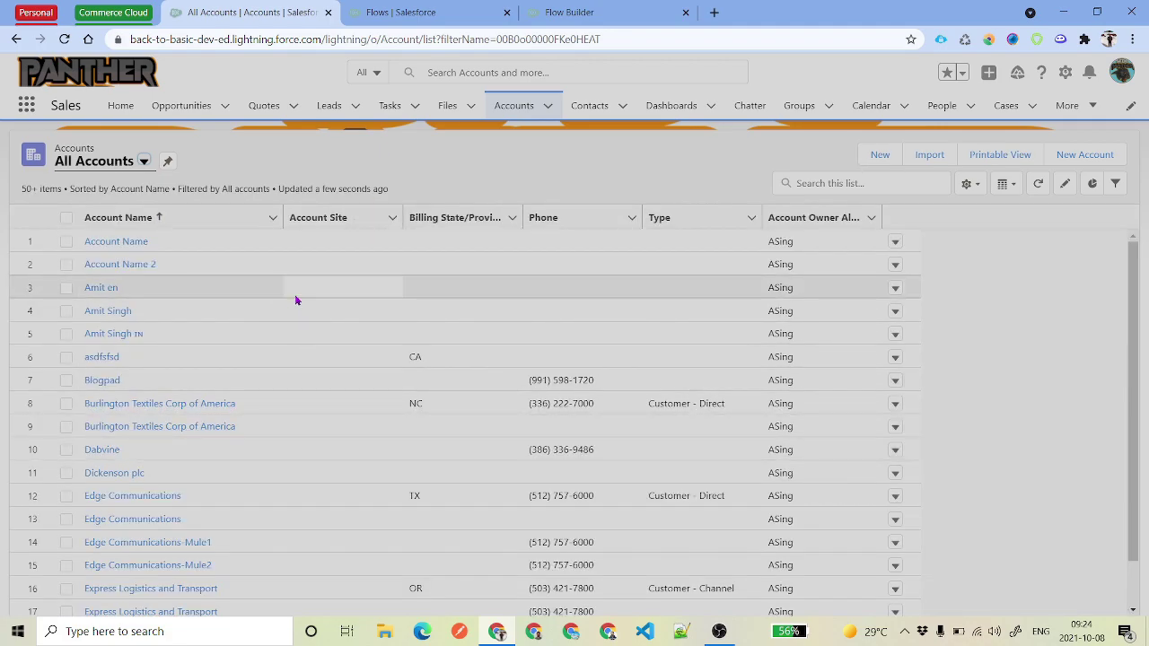
{"action": "scroll", "coordinate": [301, 338], "scroll_direction": "down", "scroll_amount": 1}
{"action": "scroll", "coordinate": [300, 338], "scroll_direction": "down", "scroll_amount": 9}
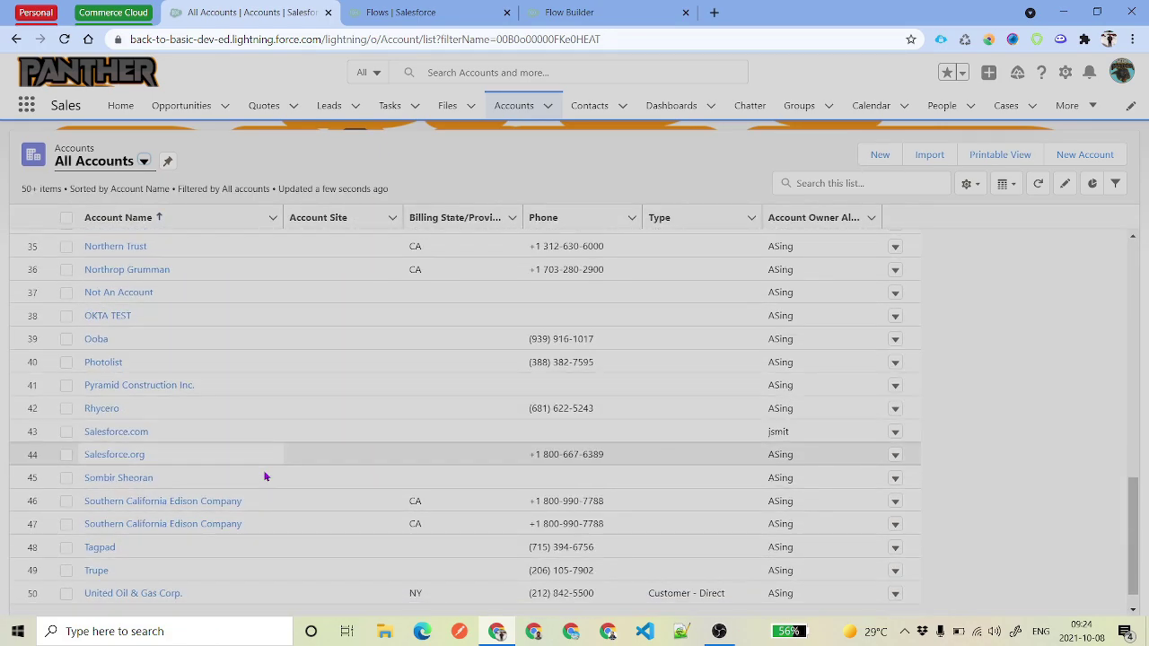
{"action": "scroll", "coordinate": [416, 413], "scroll_direction": "up", "scroll_amount": 9}
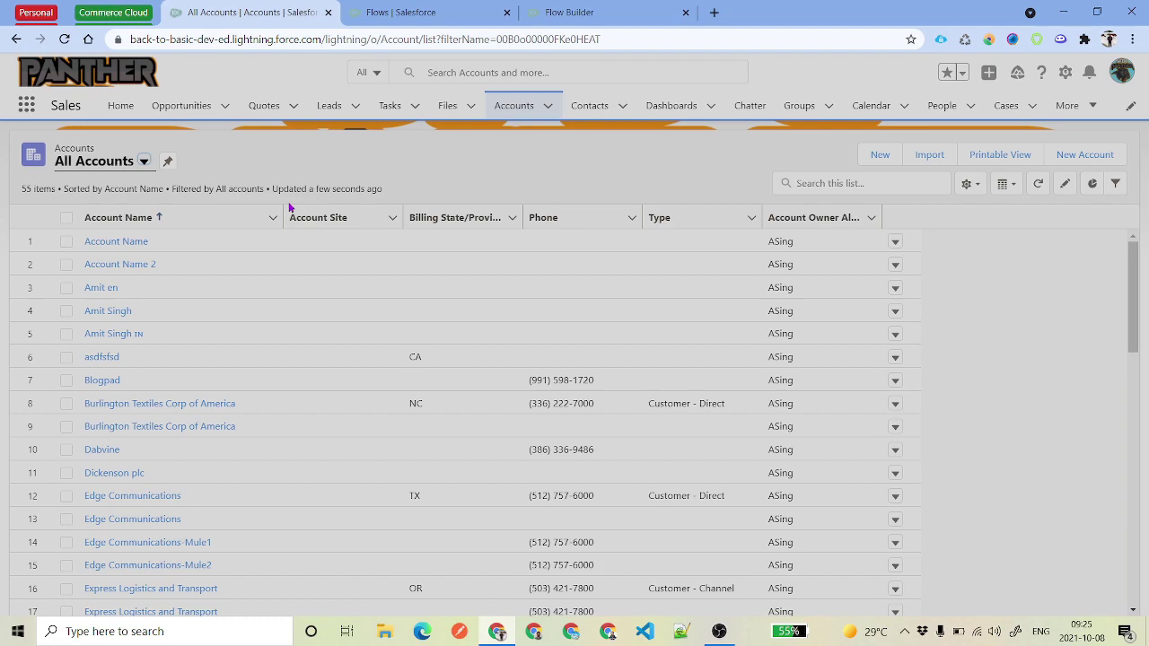
Step: Close the open record-triggered flow and create a new Screen Flow with Auto-Layout from the Flows setup page
{"action": "key", "text": "ctrl+shift+Tab"}
{"action": "left_click", "coordinate": [413, 9]}
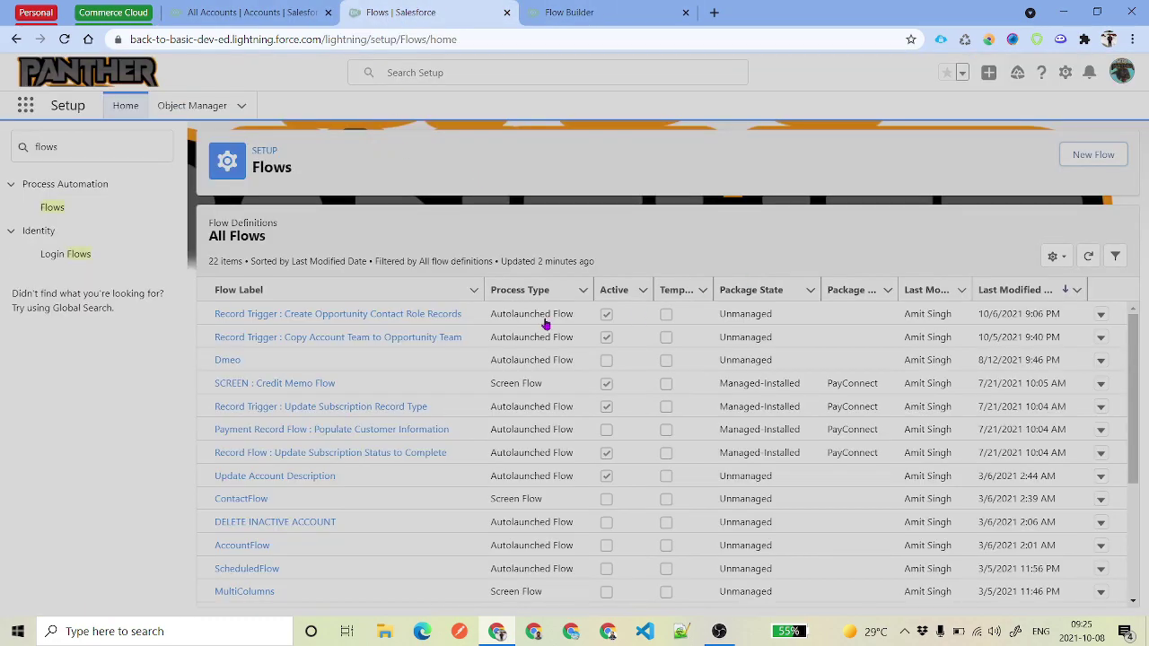
{"action": "left_click_drag", "start_coordinate": [110, 149], "coordinate": [22, 152]}
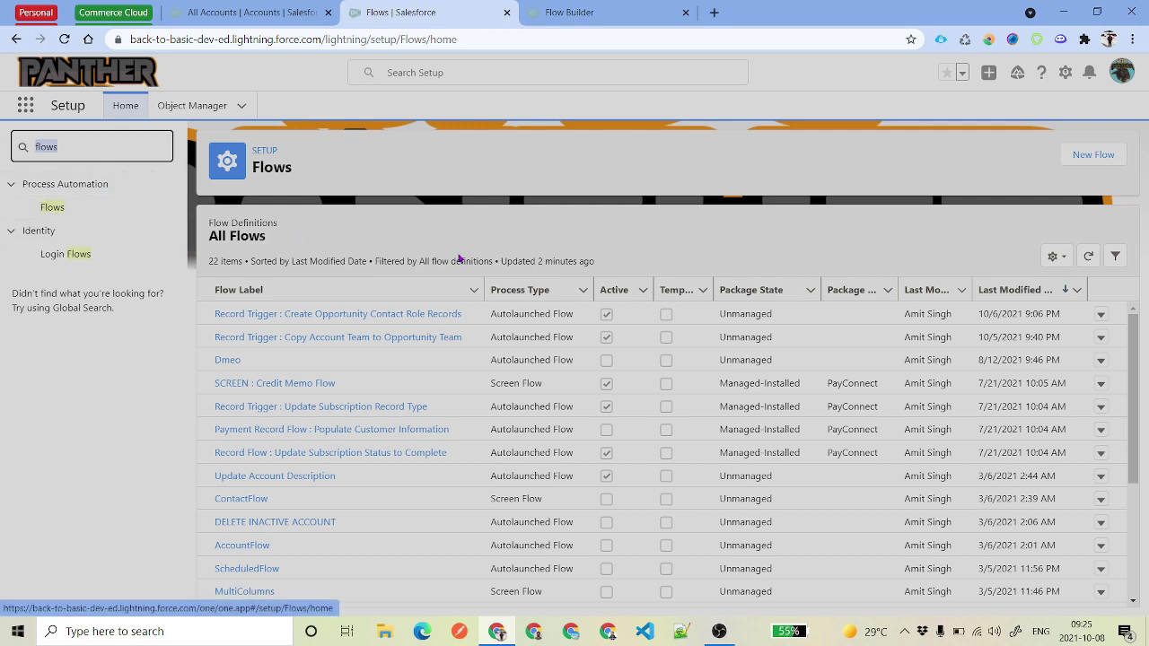
{"action": "left_click", "coordinate": [600, 9]}
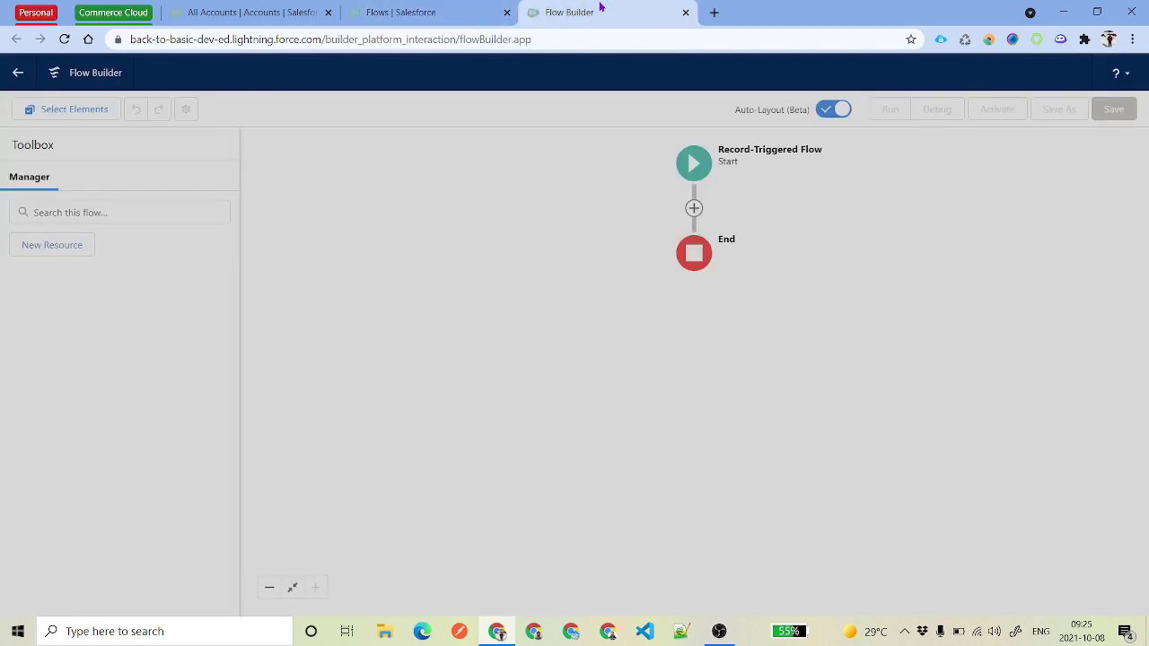
{"action": "left_click", "coordinate": [685, 12]}
{"action": "left_click", "coordinate": [1092, 157]}
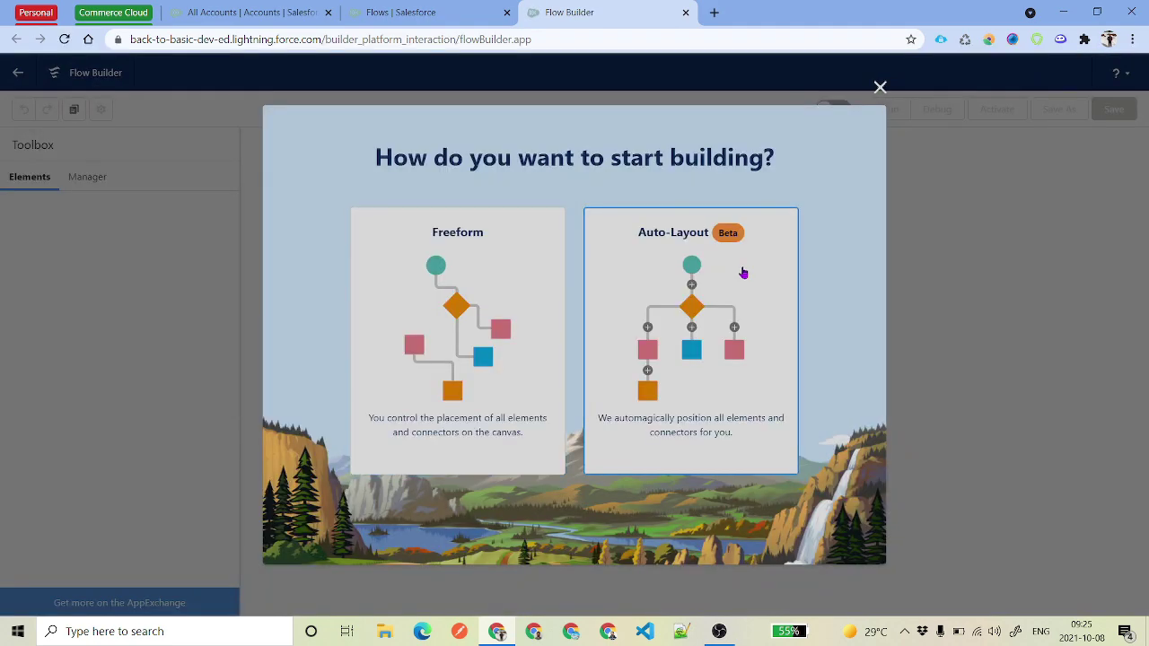
{"action": "left_click", "coordinate": [493, 335]}
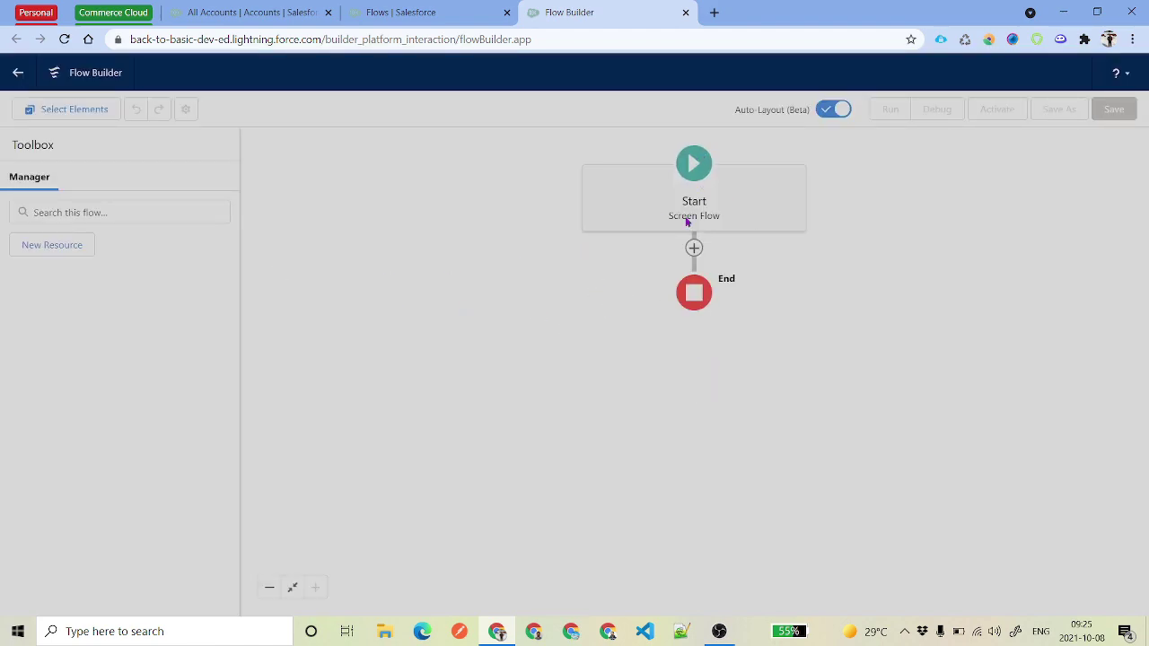
Step: Add a Get Records element after Start, labelled "SOQL Get Account Records" with API name grGetAccountRecords
{"action": "left_click", "coordinate": [694, 247]}
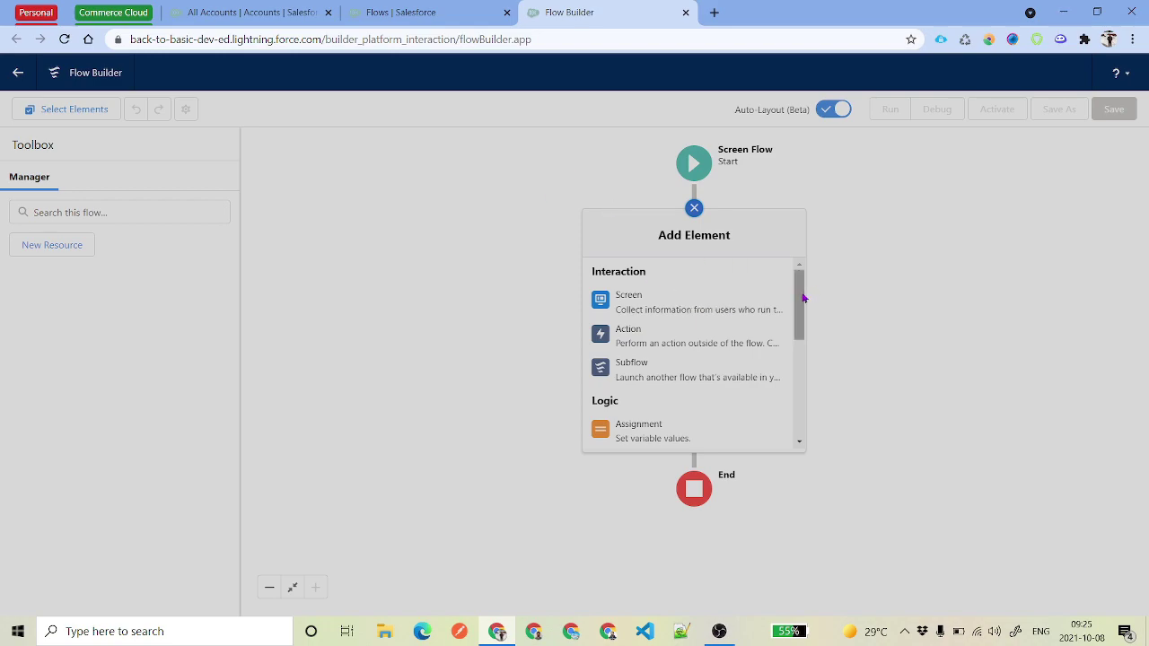
{"action": "left_click_drag", "start_coordinate": [800, 297], "coordinate": [790, 390]}
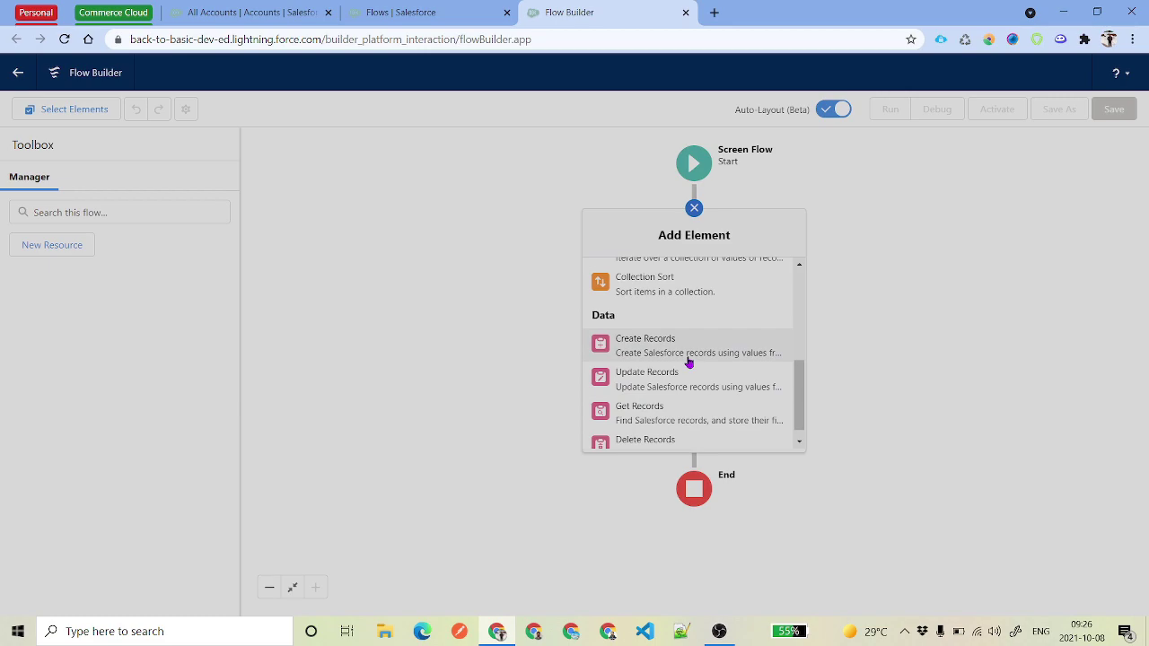
{"action": "left_click", "coordinate": [656, 419]}
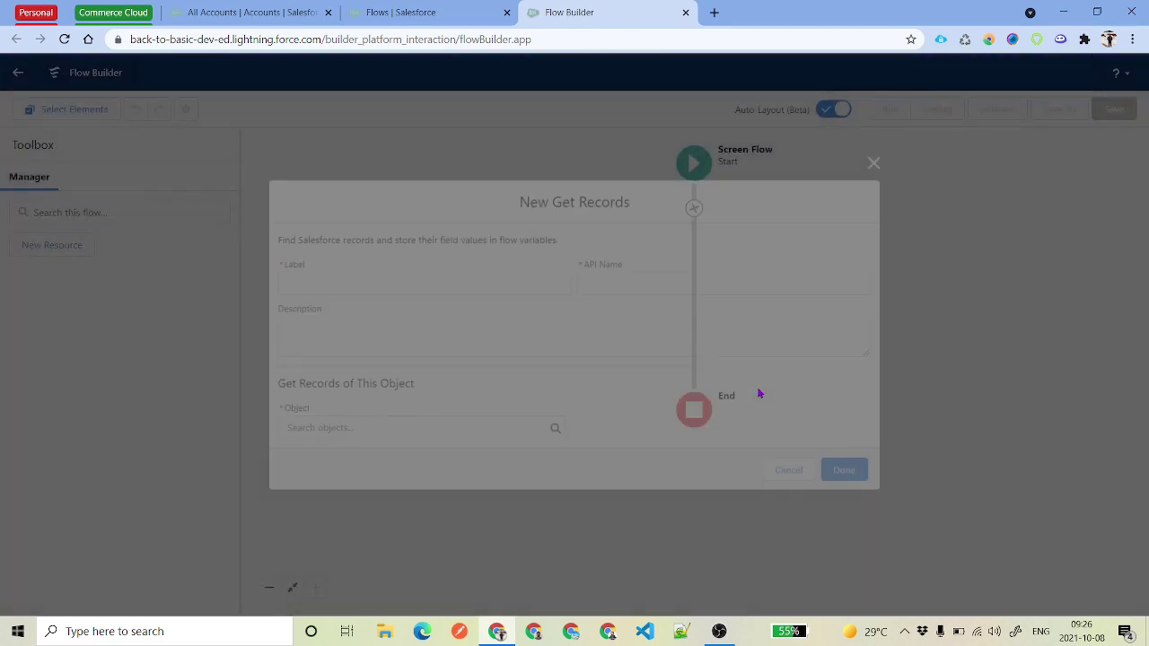
{"action": "left_click", "coordinate": [364, 287]}
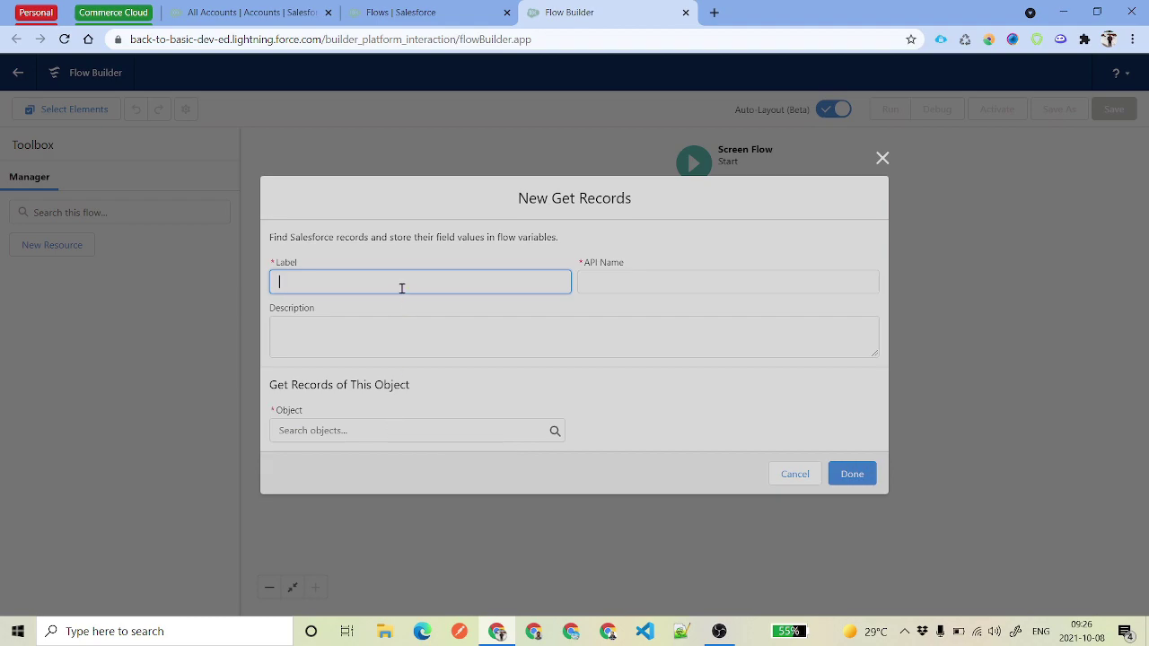
{"action": "type", "text": "SOQL Get Account Records"}
{"action": "key", "text": "Tab"}
{"action": "type", "text": "grGetAccountRecords"}
{"action": "key", "text": "Tab"}
{"action": "left_click_drag", "start_coordinate": [465, 282], "coordinate": [228, 311]}
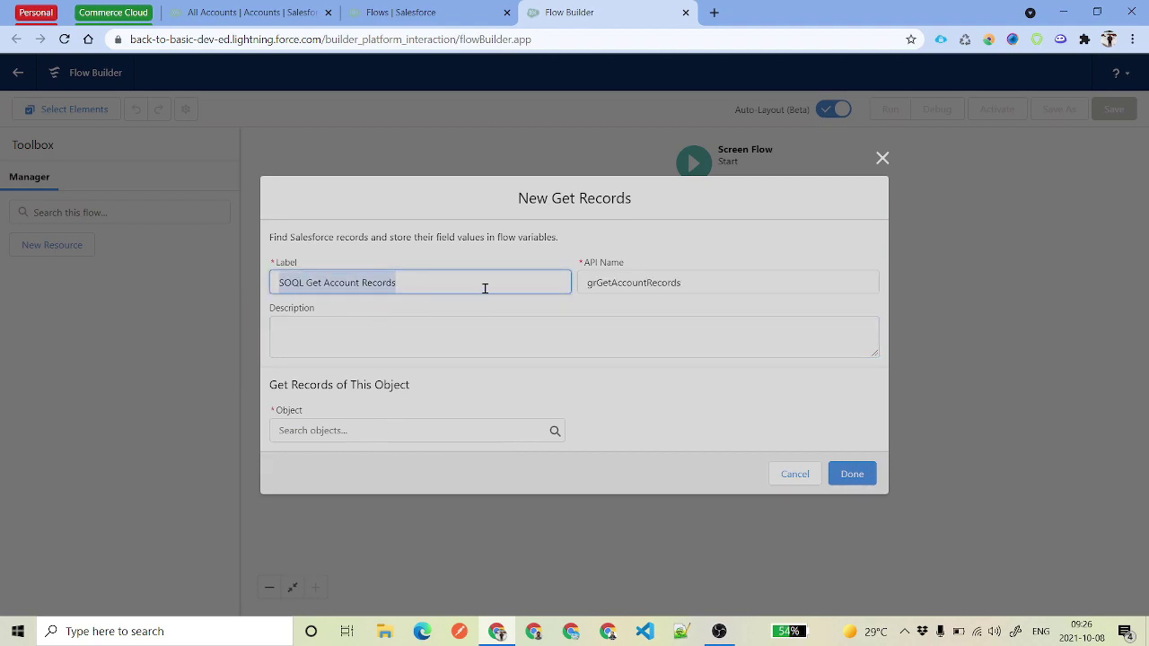
Step: Set the Get Records object to Account and the condition requirements to None—Get All Account Records
{"action": "left_click", "coordinate": [420, 430]}
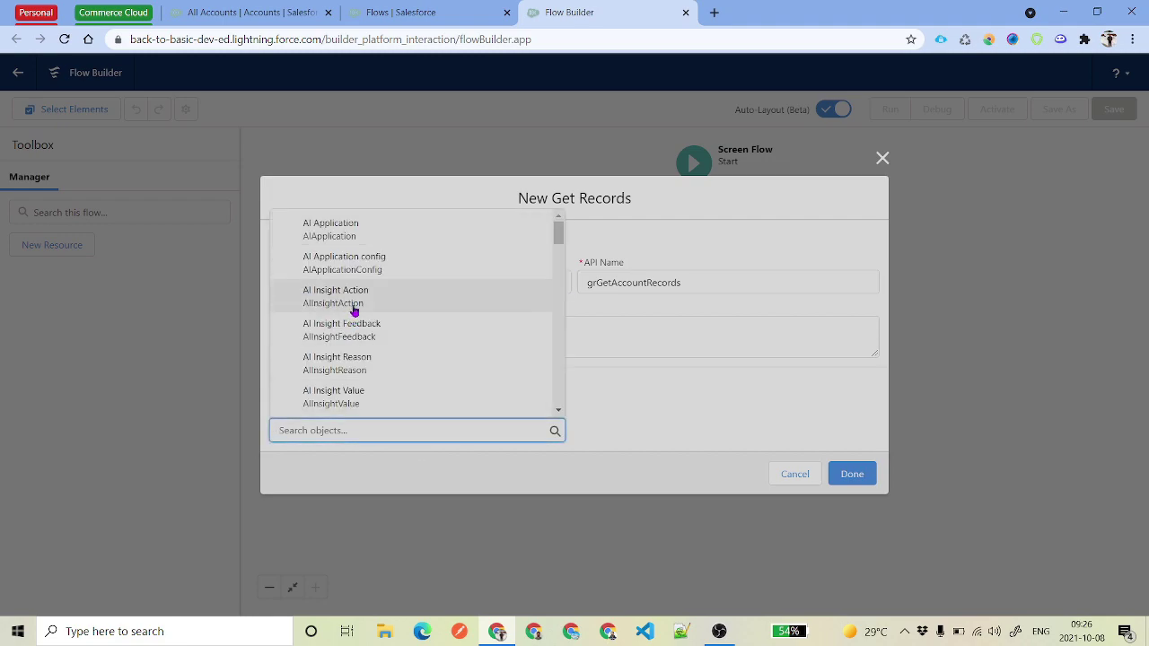
{"action": "type", "text": "acc"}
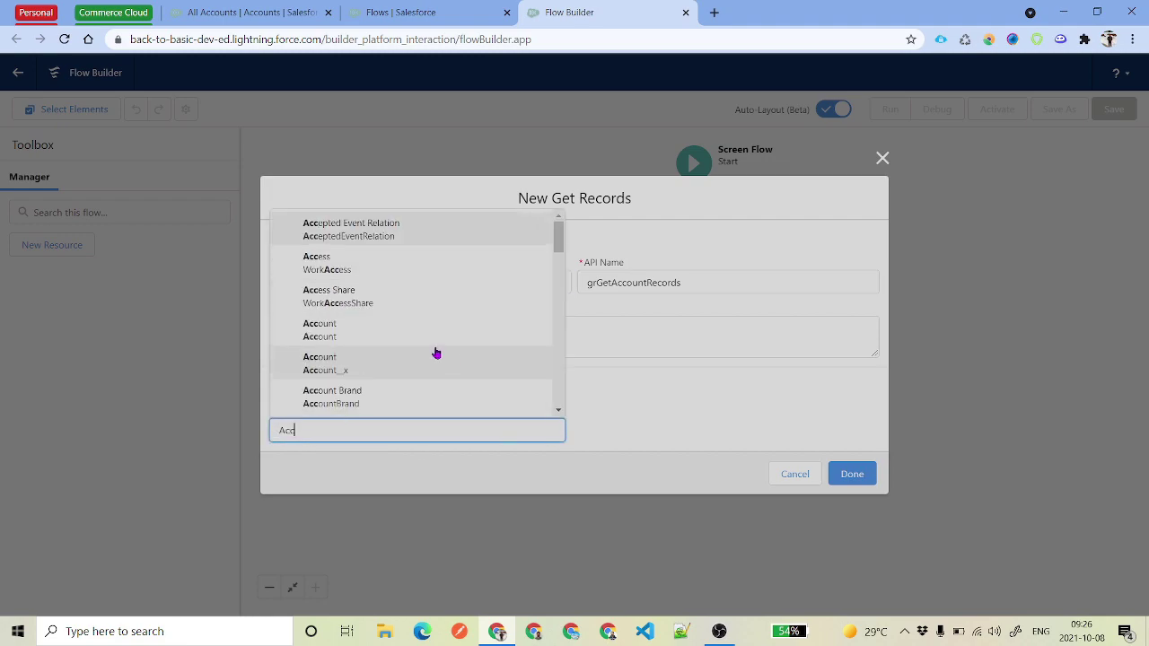
{"action": "left_click", "coordinate": [377, 331]}
{"action": "left_click", "coordinate": [667, 408]}
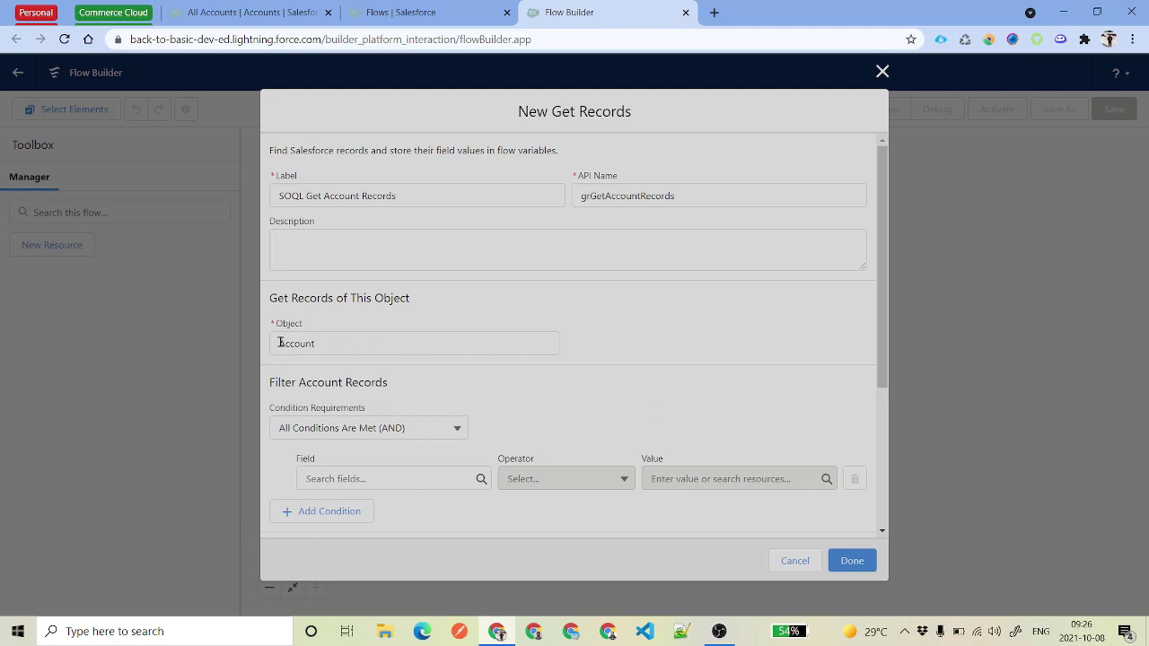
{"action": "scroll", "coordinate": [695, 317], "scroll_direction": "down", "scroll_amount": 3}
{"action": "left_click", "coordinate": [417, 203]}
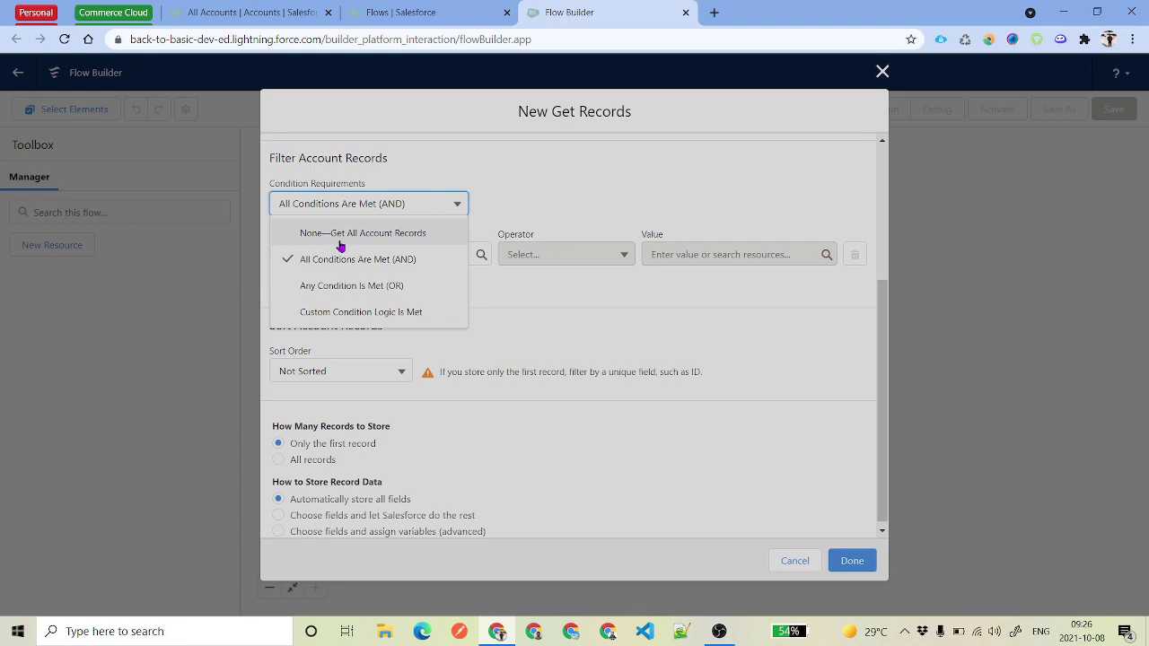
{"action": "left_click", "coordinate": [340, 243]}
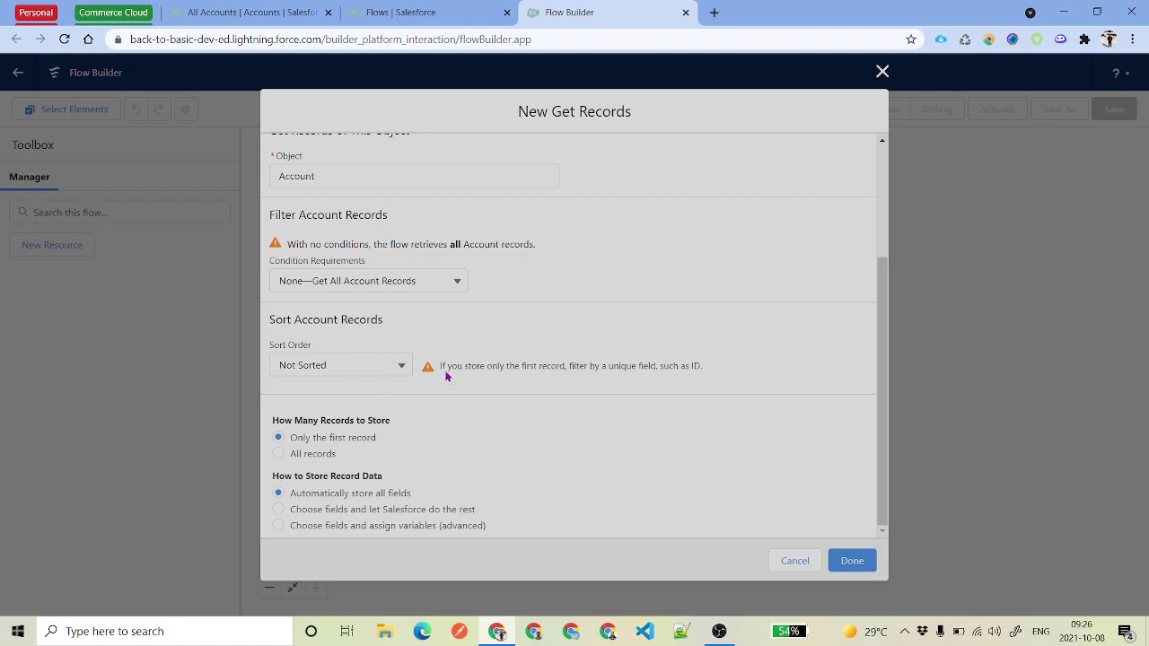
Step: Sort the retrieved Account records in descending order by CreatedDate
{"action": "left_click", "coordinate": [353, 359]}
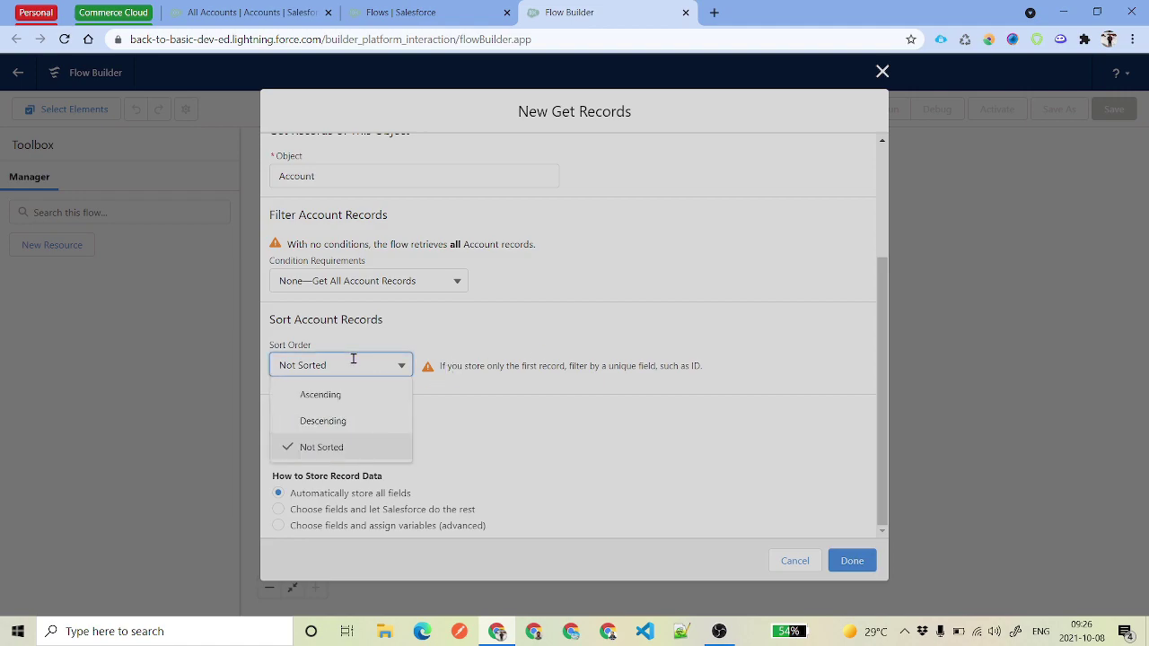
{"action": "left_click", "coordinate": [346, 421]}
{"action": "left_click", "coordinate": [536, 366]}
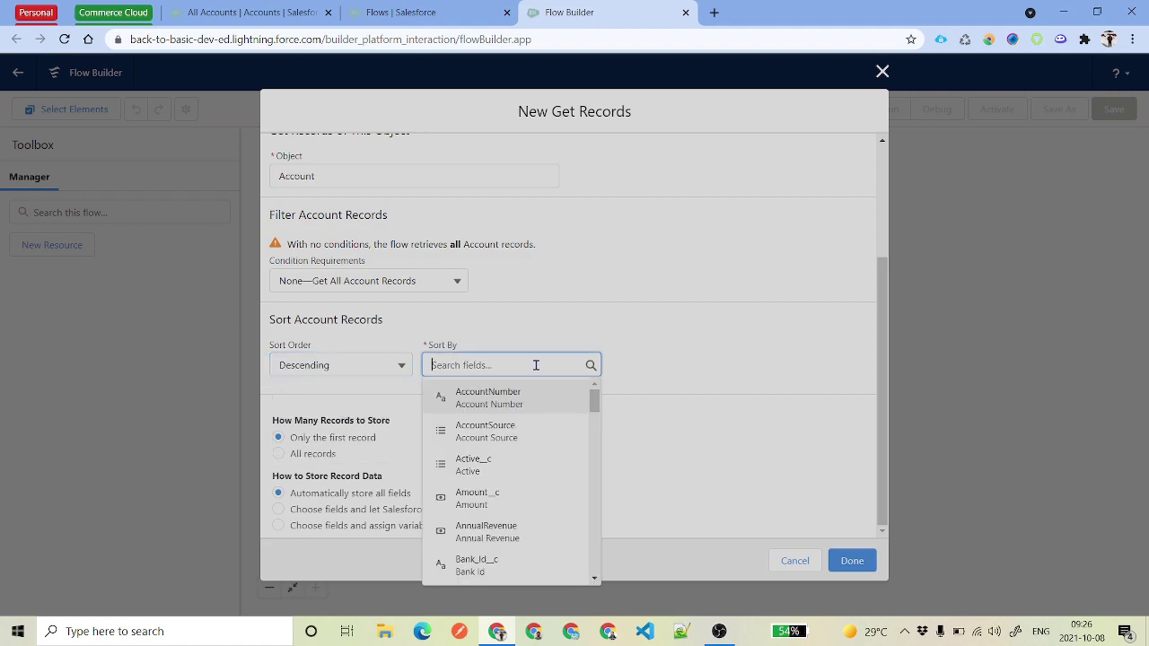
{"action": "type", "text": "cre"}
{"action": "left_click", "coordinate": [527, 433]}
{"action": "left_click", "coordinate": [666, 314]}
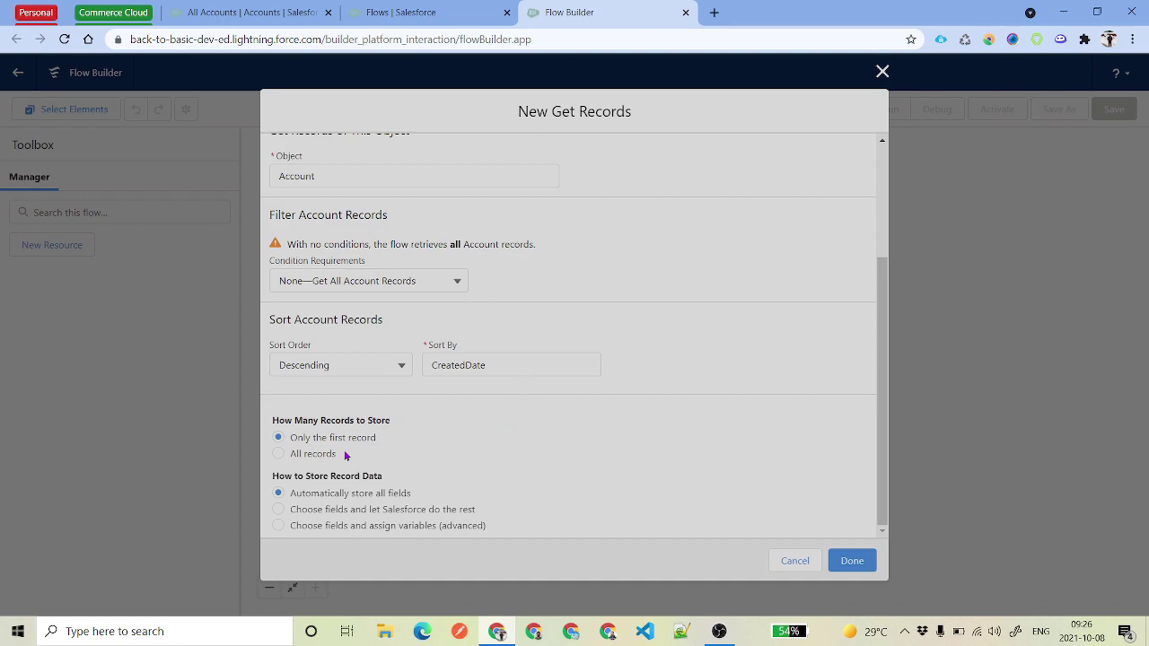
Step: Store all records, keep all fields stored automatically, and finish the Get Records element
{"action": "left_click", "coordinate": [298, 440]}
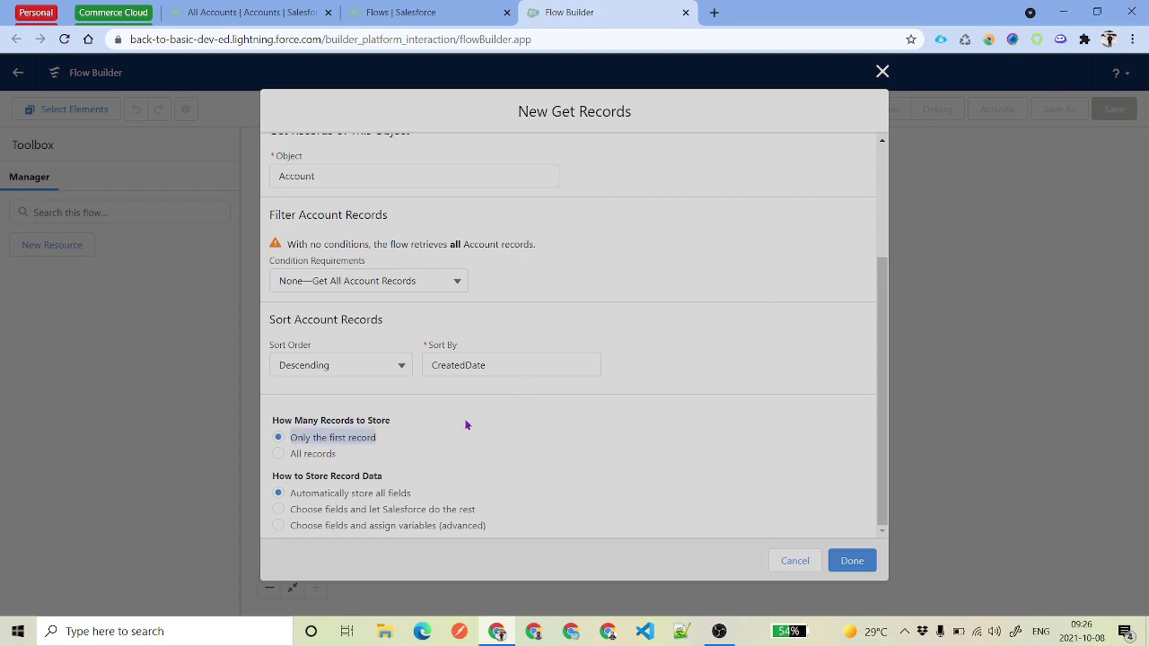
{"action": "left_click", "coordinate": [305, 456]}
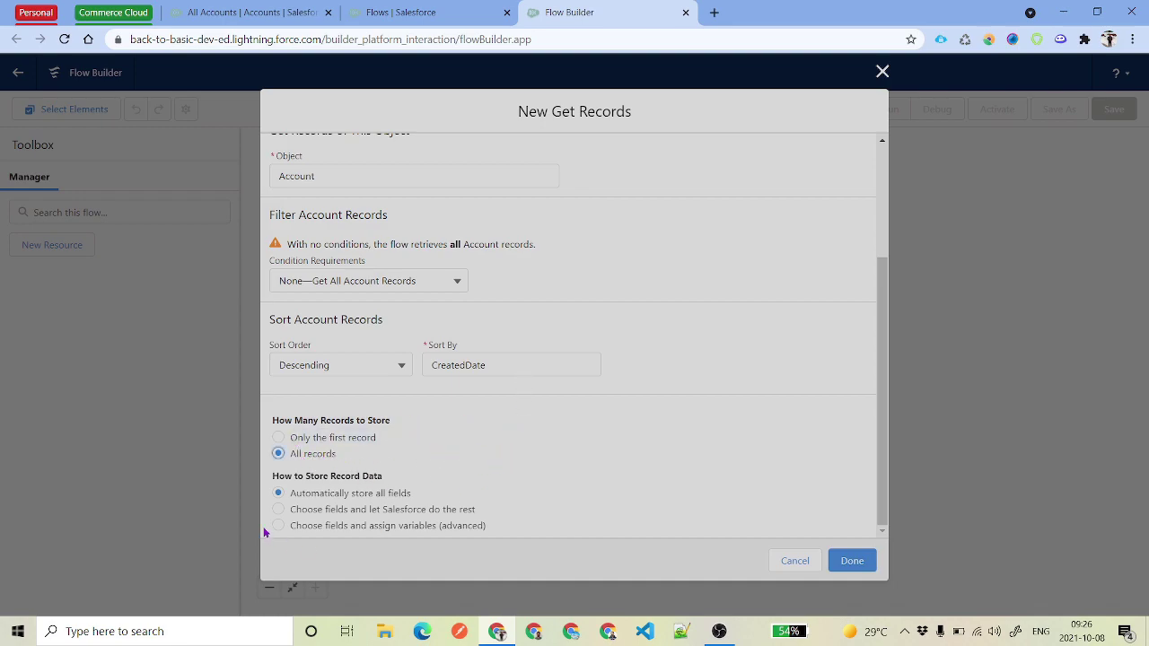
{"action": "left_click_drag", "start_coordinate": [296, 496], "coordinate": [488, 492]}
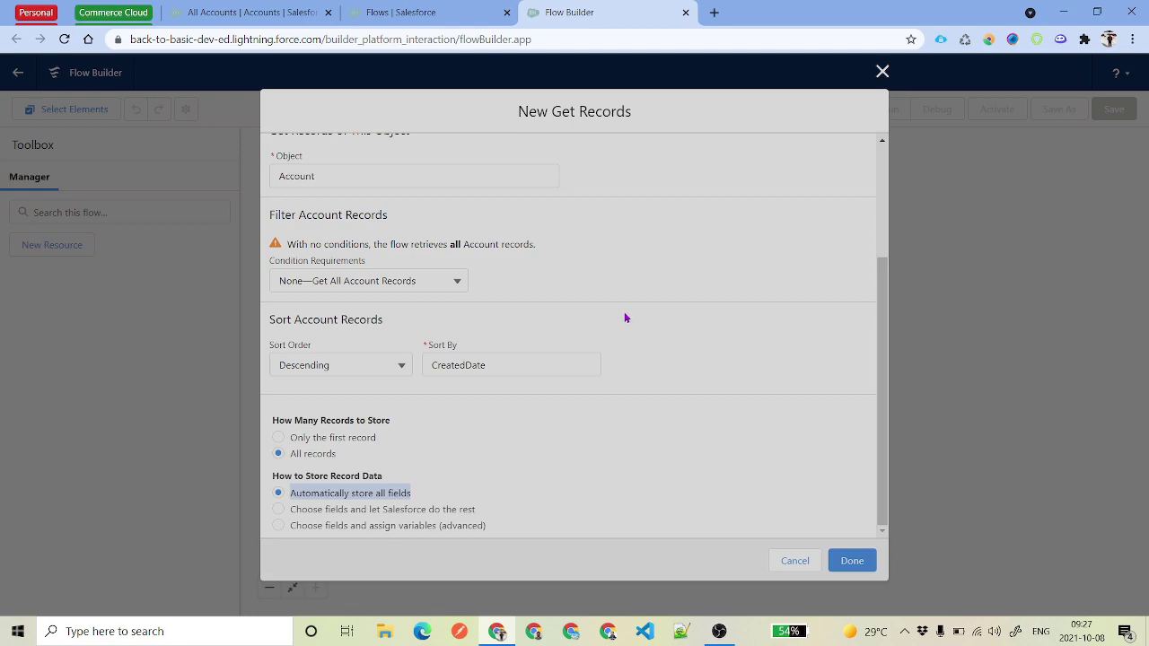
{"action": "left_click", "coordinate": [852, 560]}
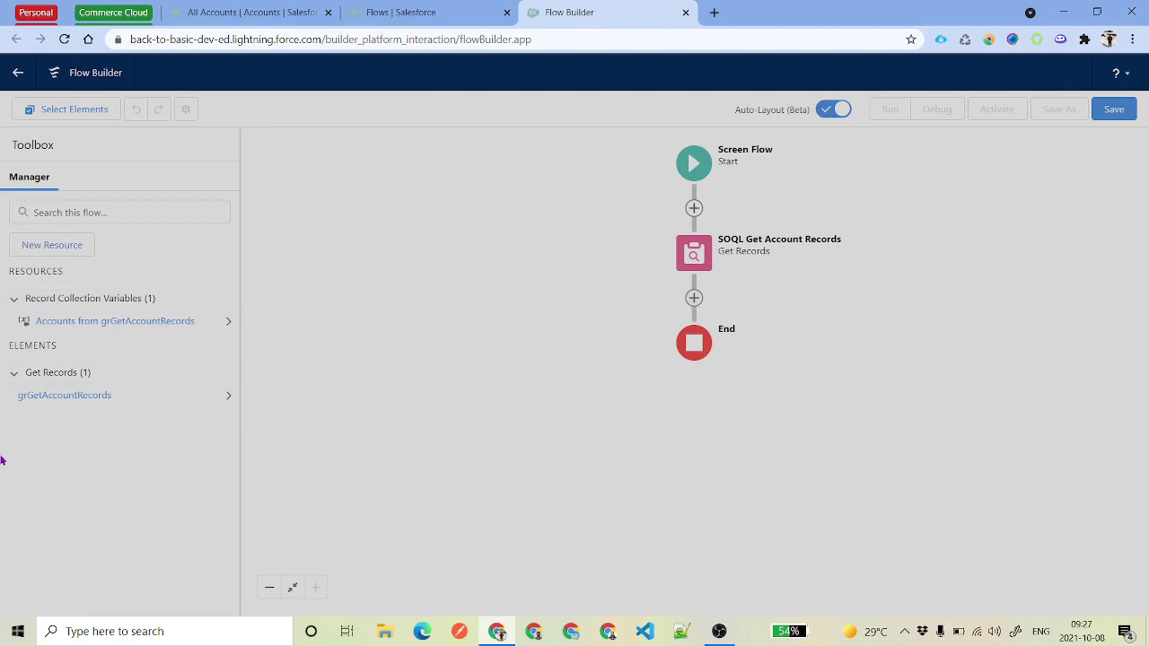
Step: Turn off Auto-Layout and add a Loop below Get Records, labelled "Loop with All Accounts Records" with API name accountRecord
{"action": "left_click", "coordinate": [826, 111]}
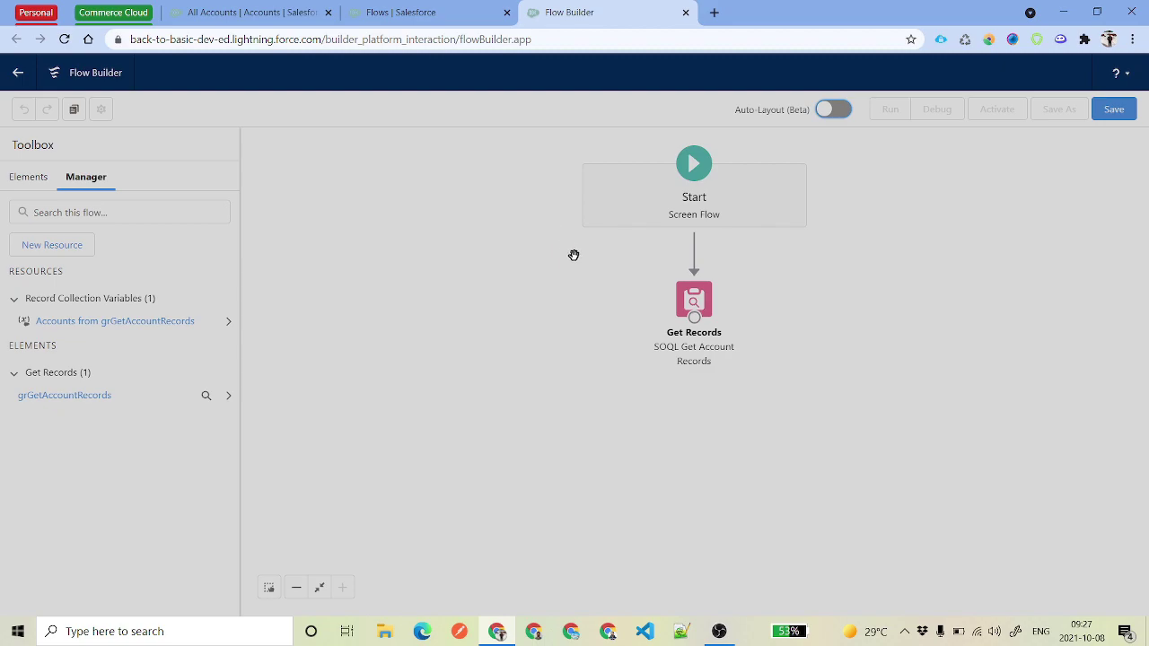
{"action": "left_click", "coordinate": [36, 184]}
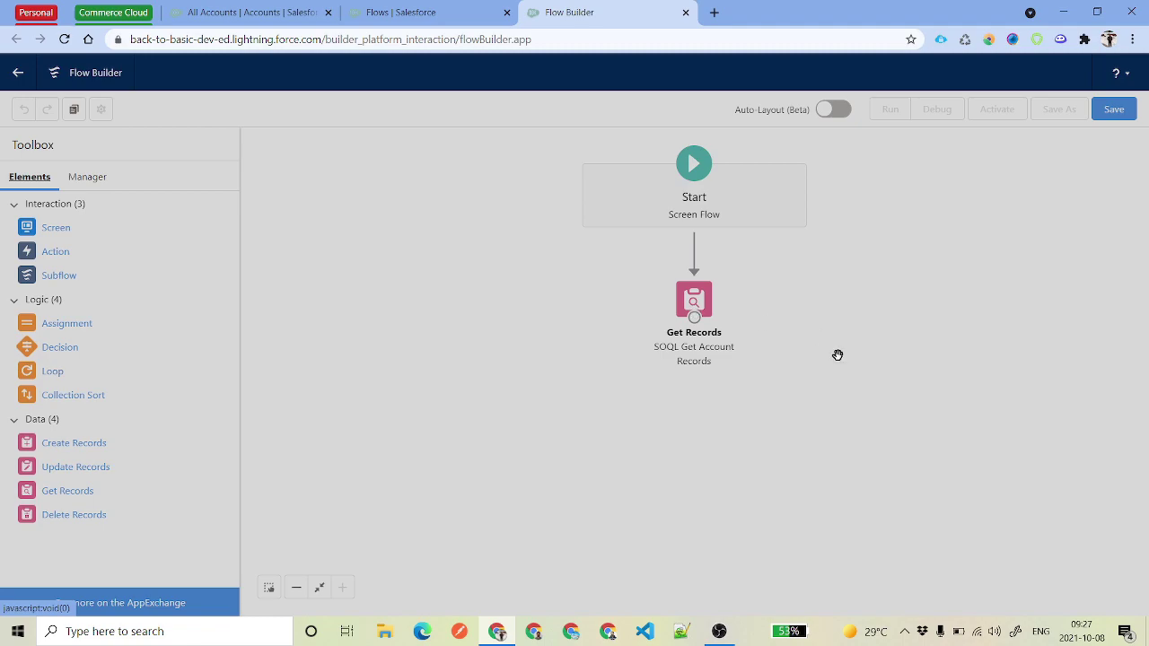
{"action": "left_click_drag", "start_coordinate": [53, 373], "coordinate": [707, 412]}
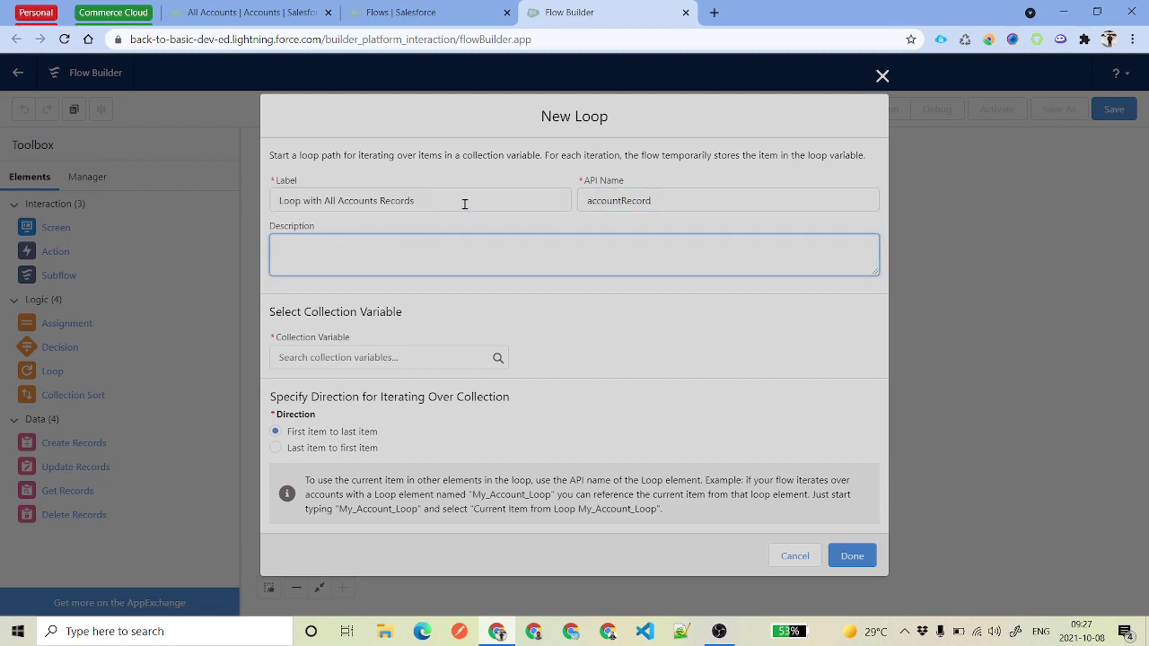
{"action": "left_click_drag", "start_coordinate": [464, 203], "coordinate": [218, 219]}
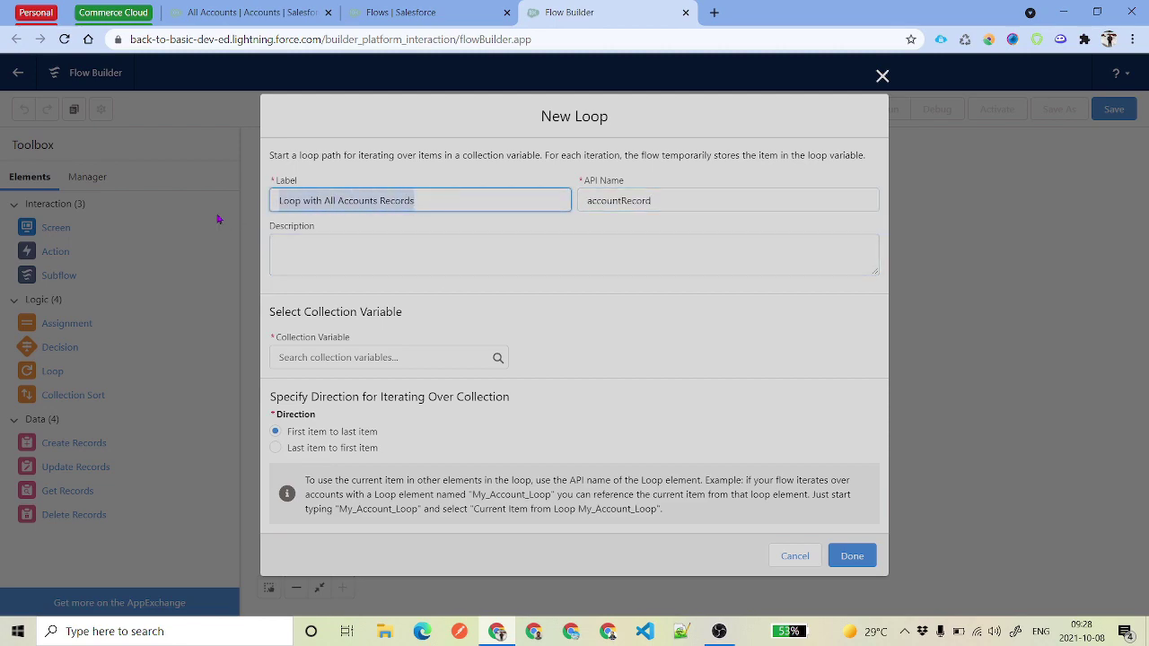
{"action": "left_click_drag", "start_coordinate": [653, 201], "coordinate": [549, 220]}
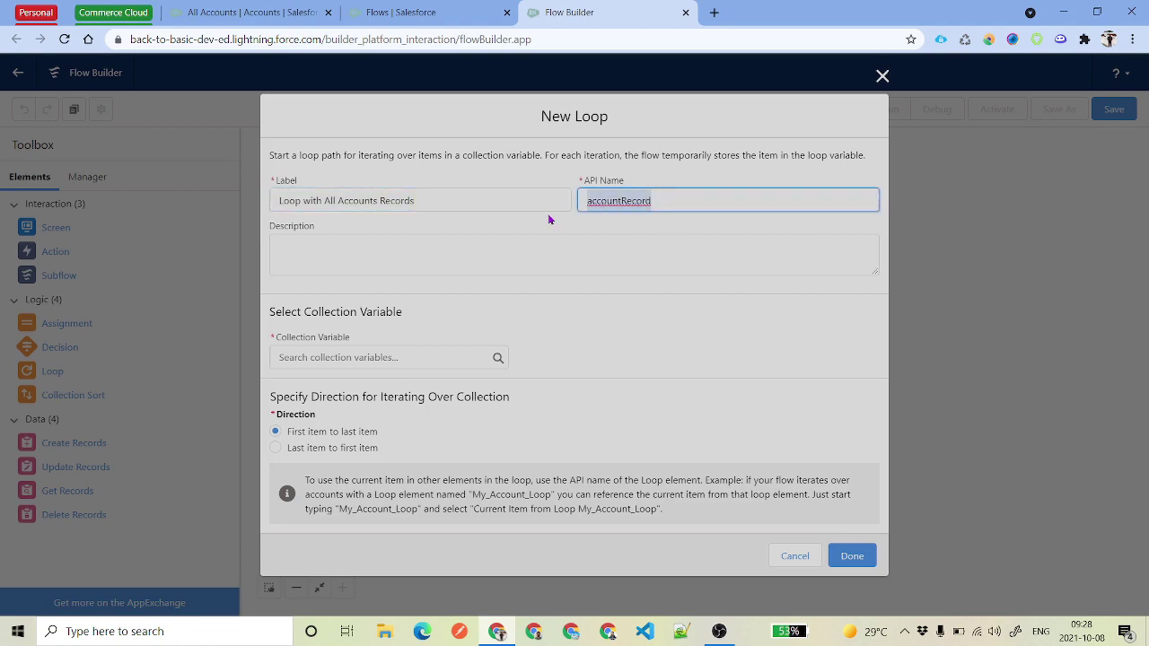
Step: Set the loop's collection variable to Accounts from grGetAccountRecords and finish the Loop element
{"action": "left_click", "coordinate": [384, 358]}
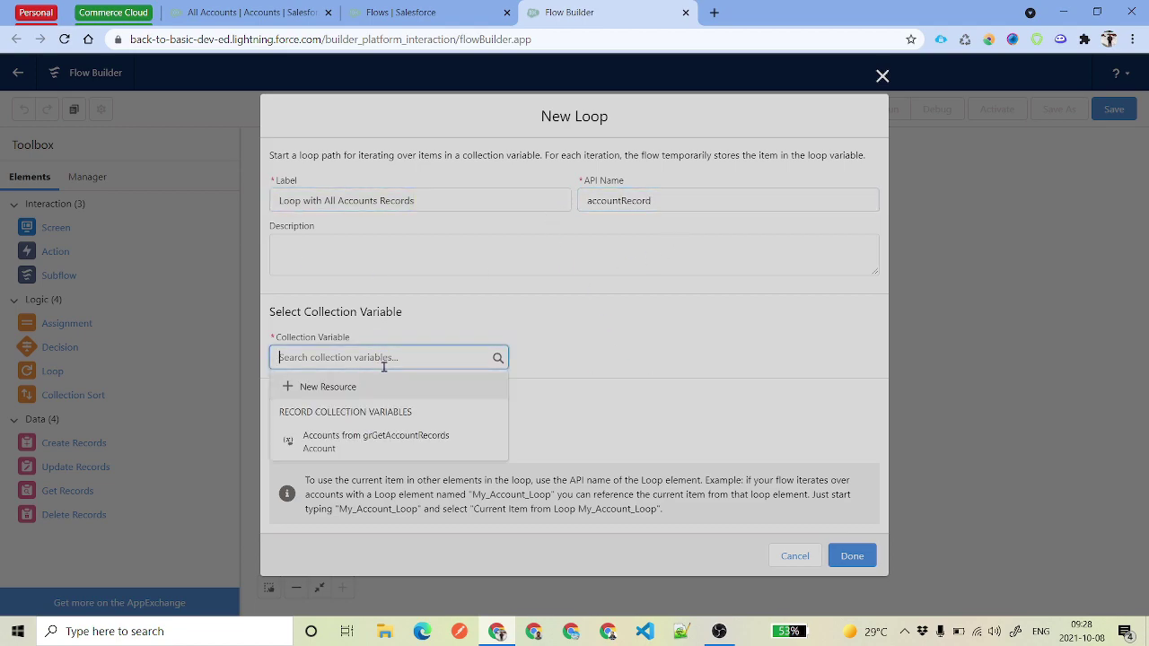
{"action": "left_click", "coordinate": [365, 441]}
{"action": "left_click", "coordinate": [436, 330]}
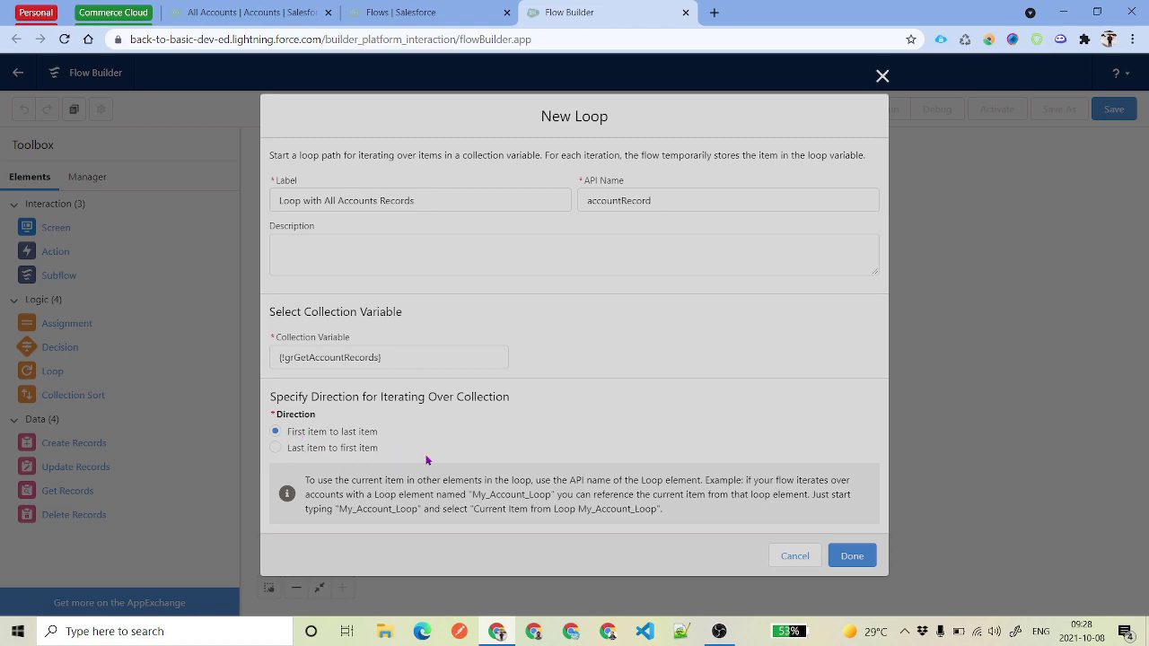
{"action": "left_click", "coordinate": [849, 557]}
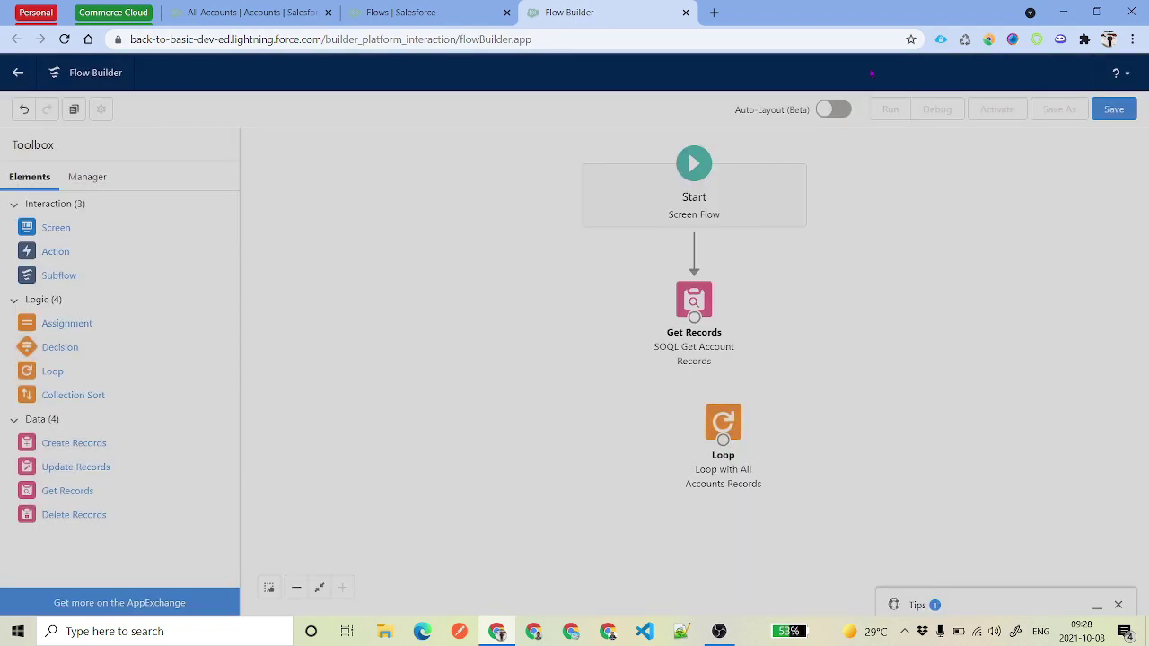
Step: Connect the Get Records element to the Loop element and switch the flow to Auto-Layout, discarding unsaved element positions
{"action": "left_click", "coordinate": [832, 109]}
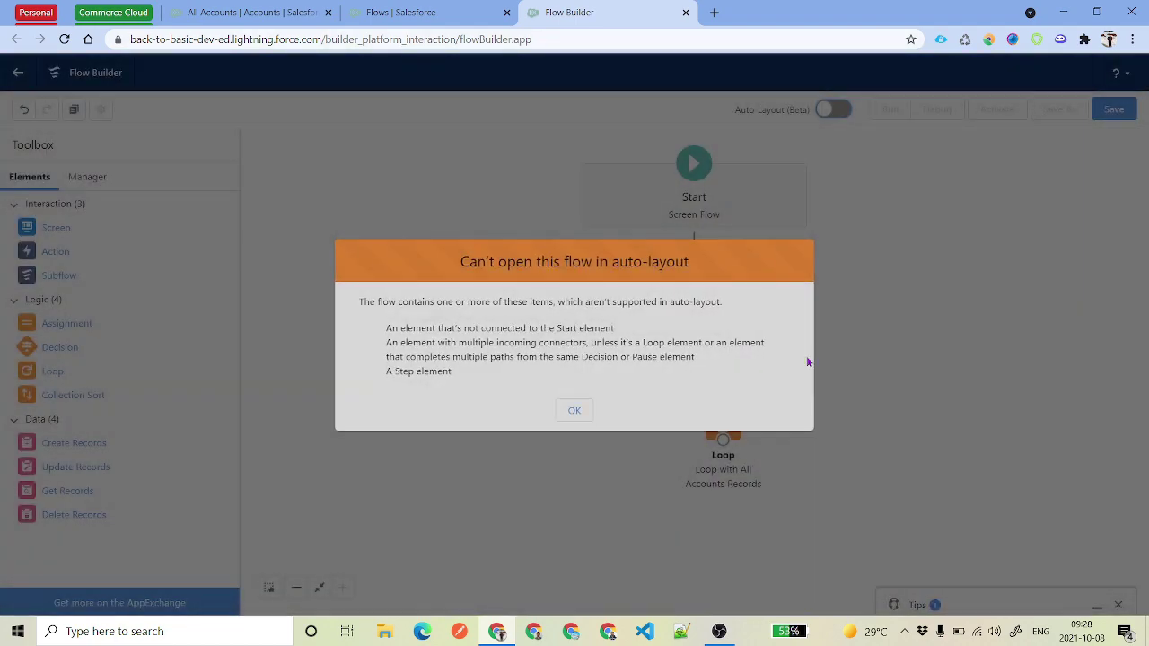
{"action": "left_click", "coordinate": [575, 410]}
{"action": "left_click_drag", "start_coordinate": [694, 318], "coordinate": [723, 420]}
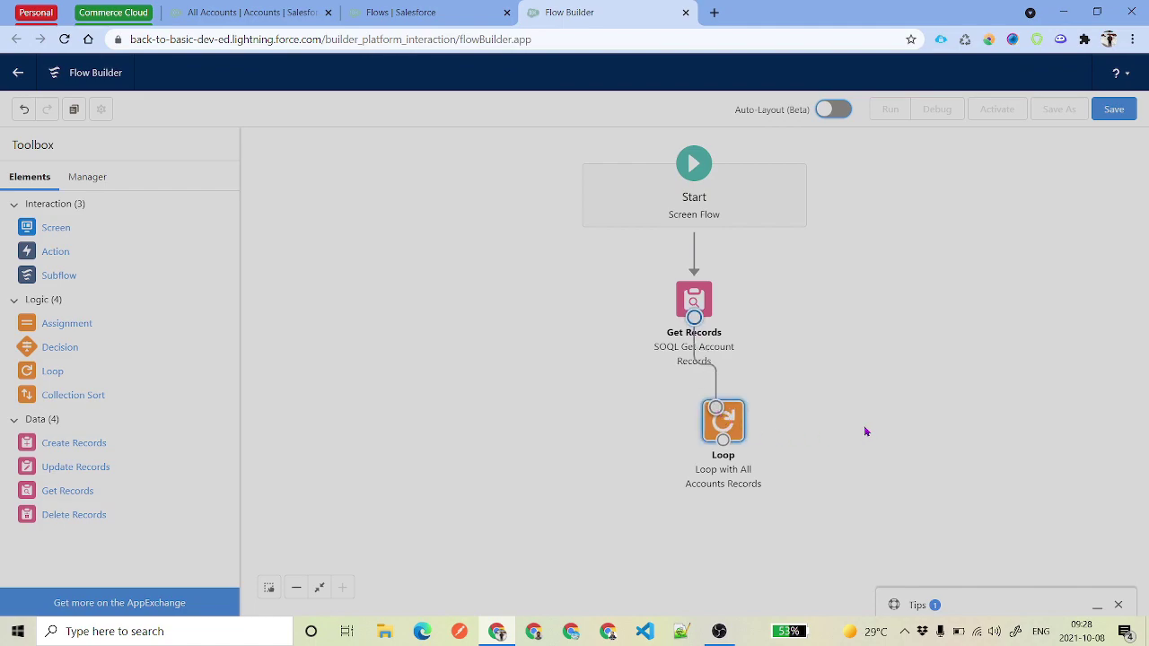
{"action": "left_click", "coordinate": [833, 109]}
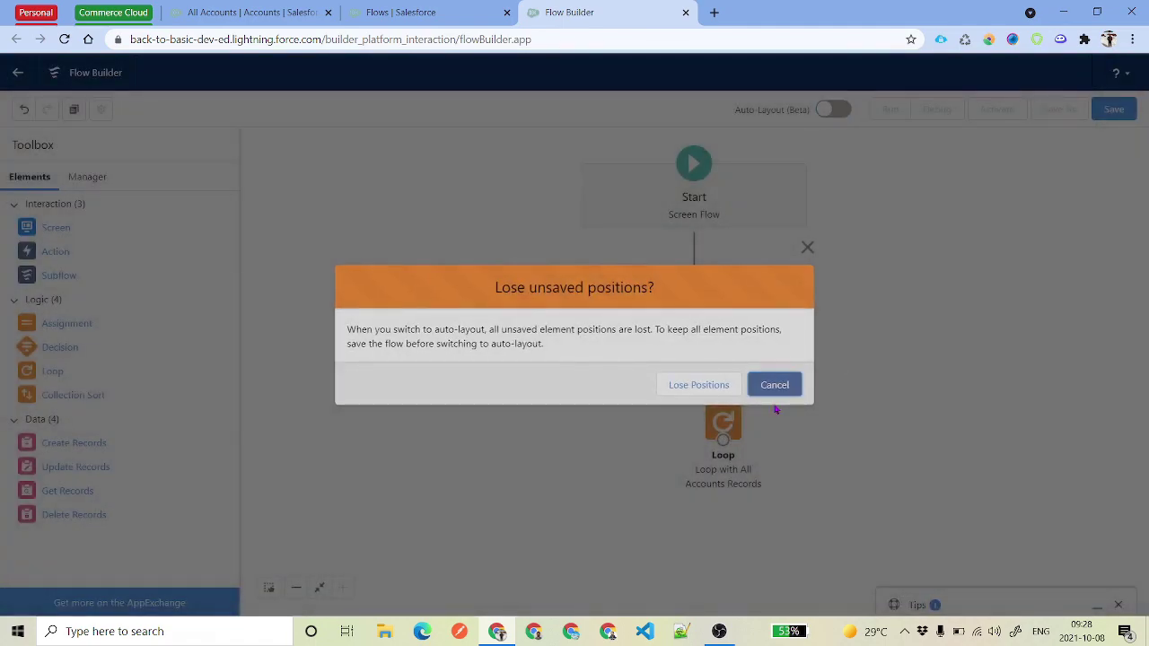
{"action": "key", "text": "Return"}
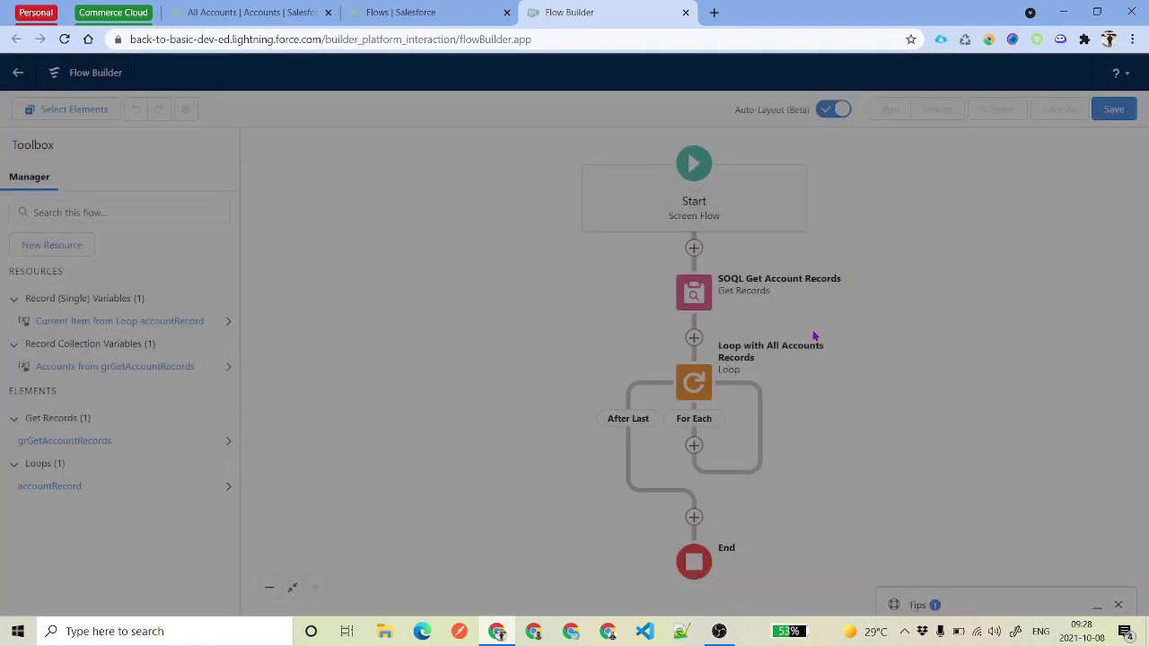
{"action": "left_click_drag", "start_coordinate": [817, 419], "coordinate": [802, 354]}
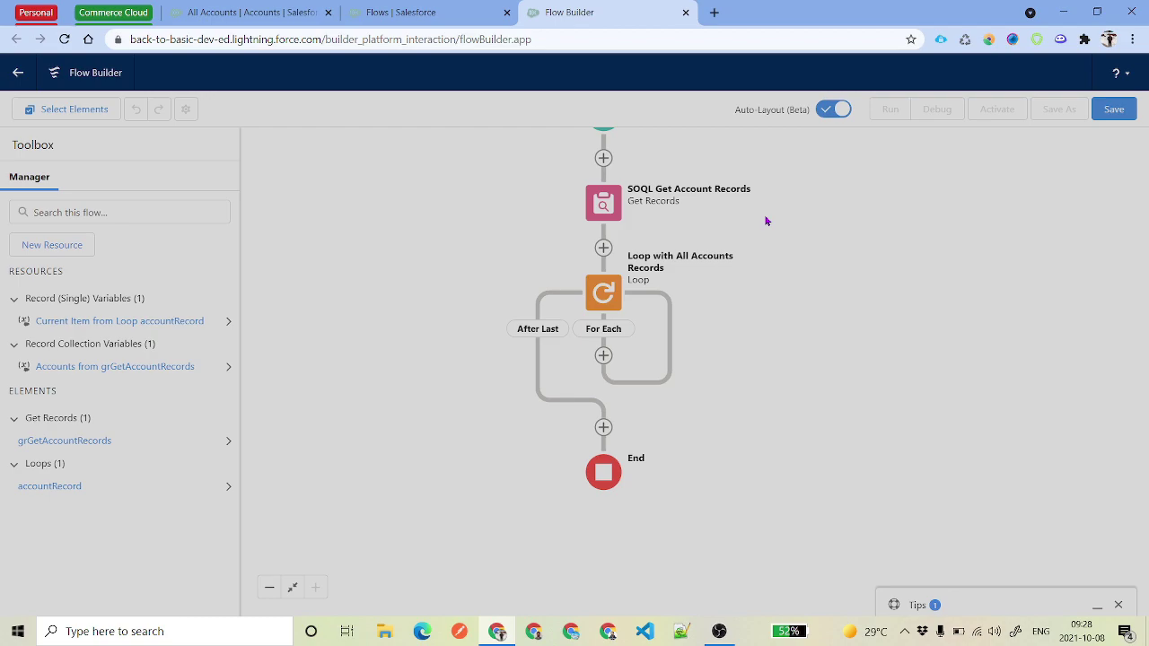
{"action": "left_click_drag", "start_coordinate": [767, 221], "coordinate": [762, 249]}
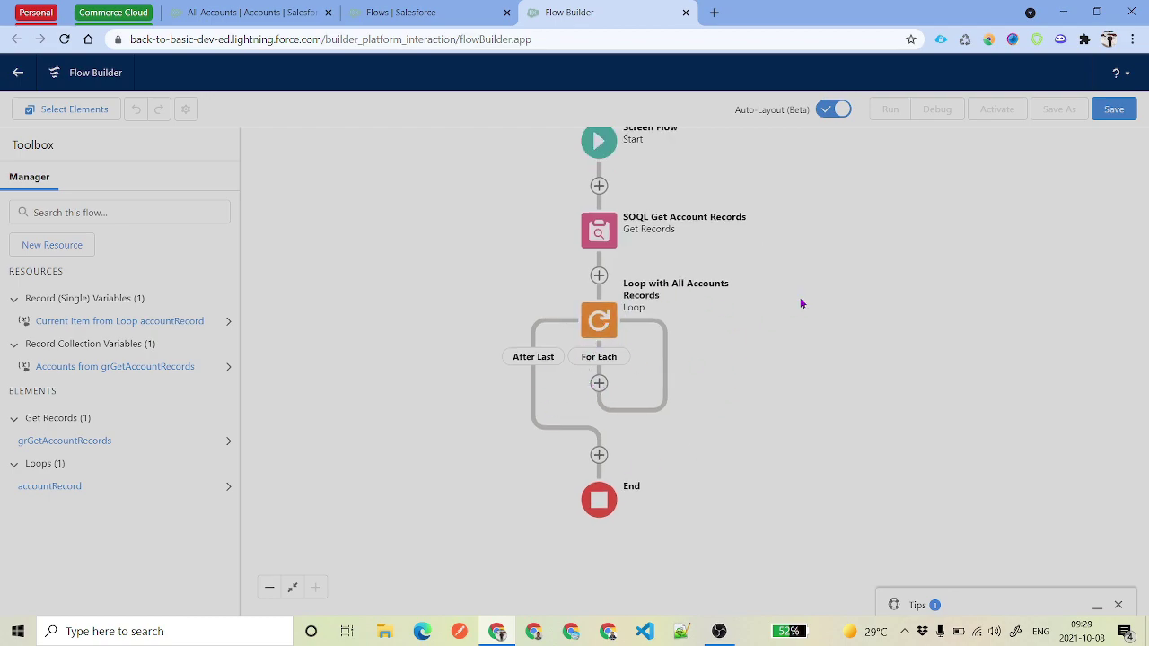
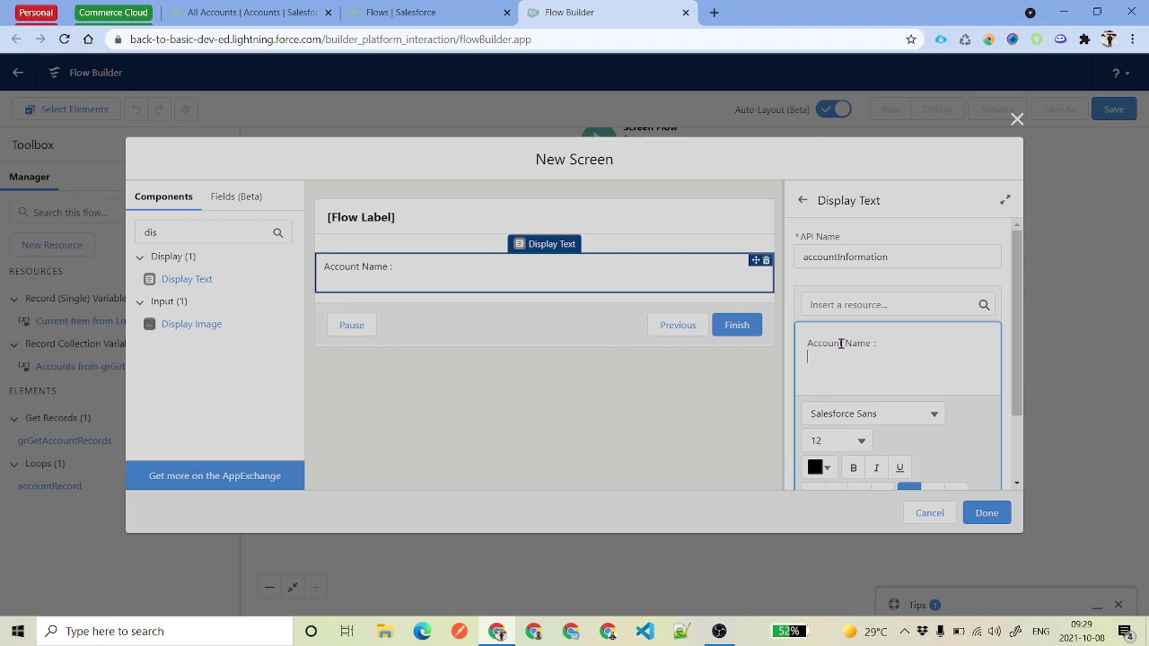
Step: Add the lines "Account Phone :" and "Account Type :" below Account Name in the accountInformation display text
{"action": "key", "text": "Return"}
{"action": "type", "text": "Account Phone"}
{"action": "key", "text": "Return"}
{"action": "type", "text": "Account Type"}
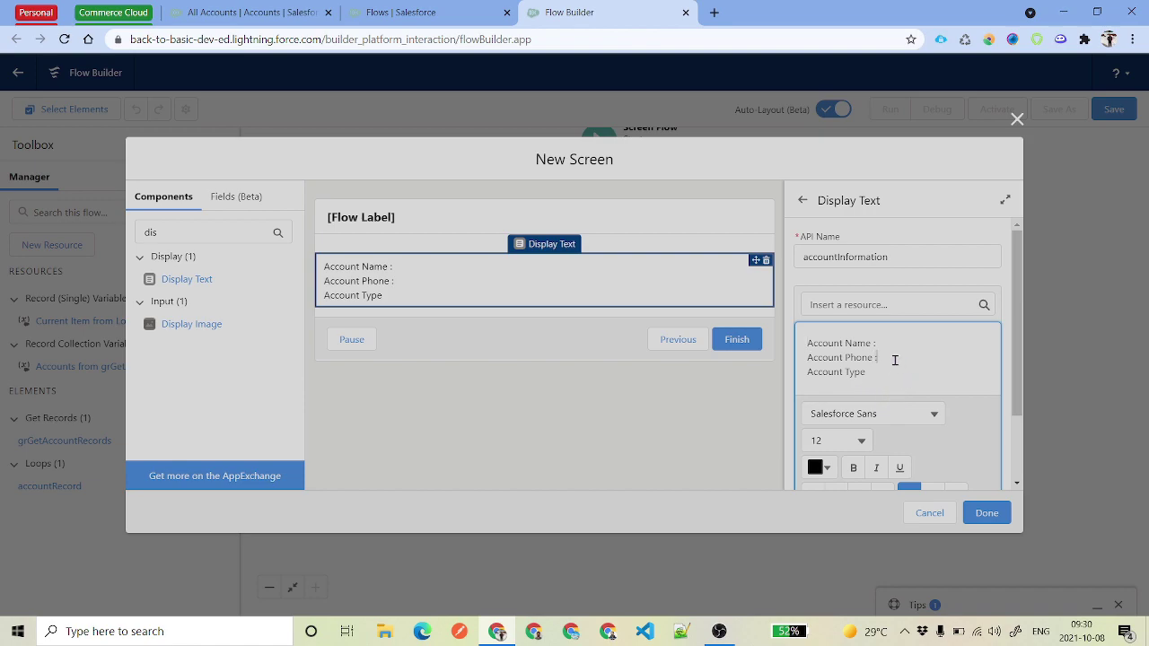
{"action": "type", "text": ":"}
Step: View the resources available for the display text, and examine the individual account records in the All Accounts list
{"action": "left_click", "coordinate": [883, 304]}
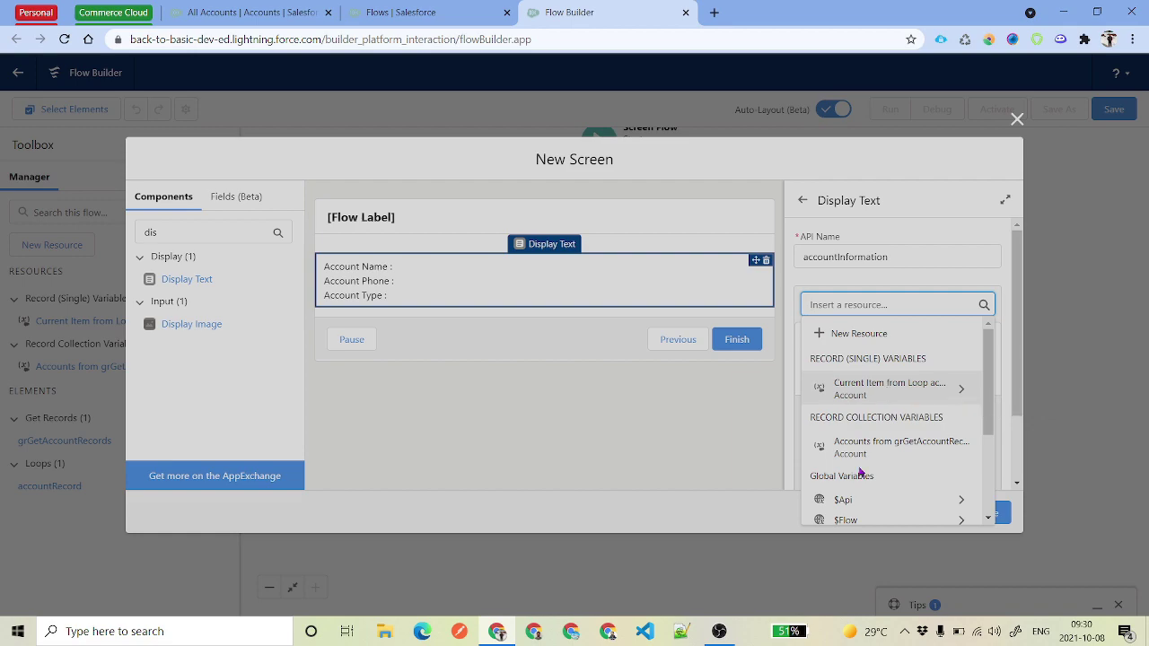
{"action": "left_click", "coordinate": [269, 12]}
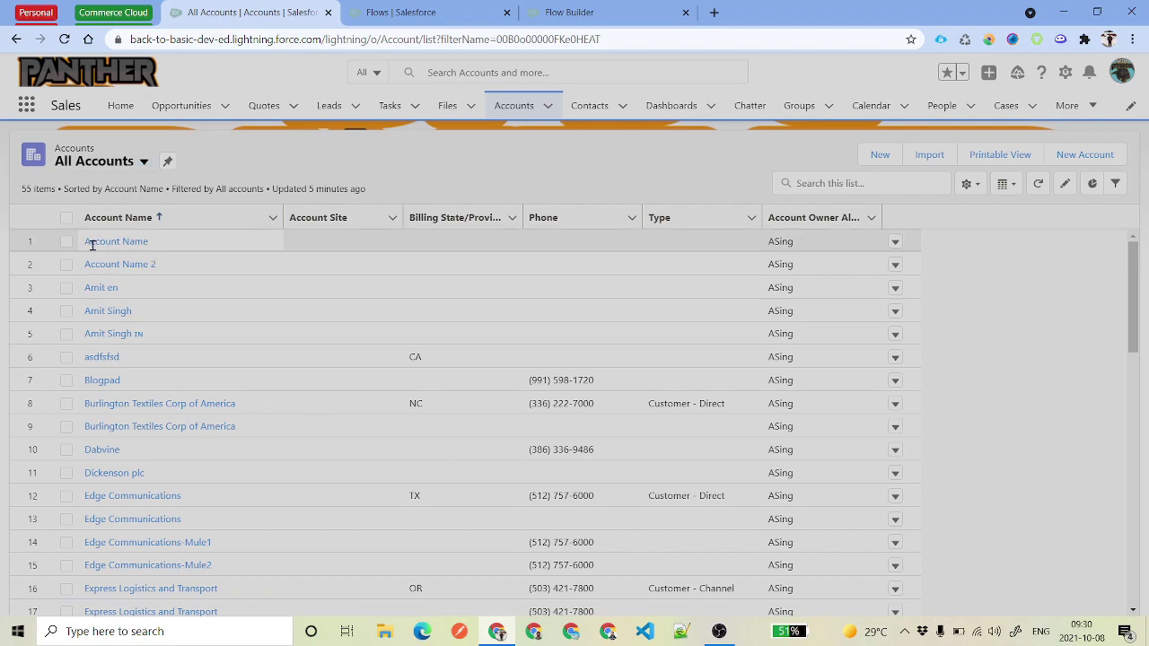
{"action": "triple_click", "coordinate": [128, 241]}
{"action": "triple_click", "coordinate": [144, 264]}
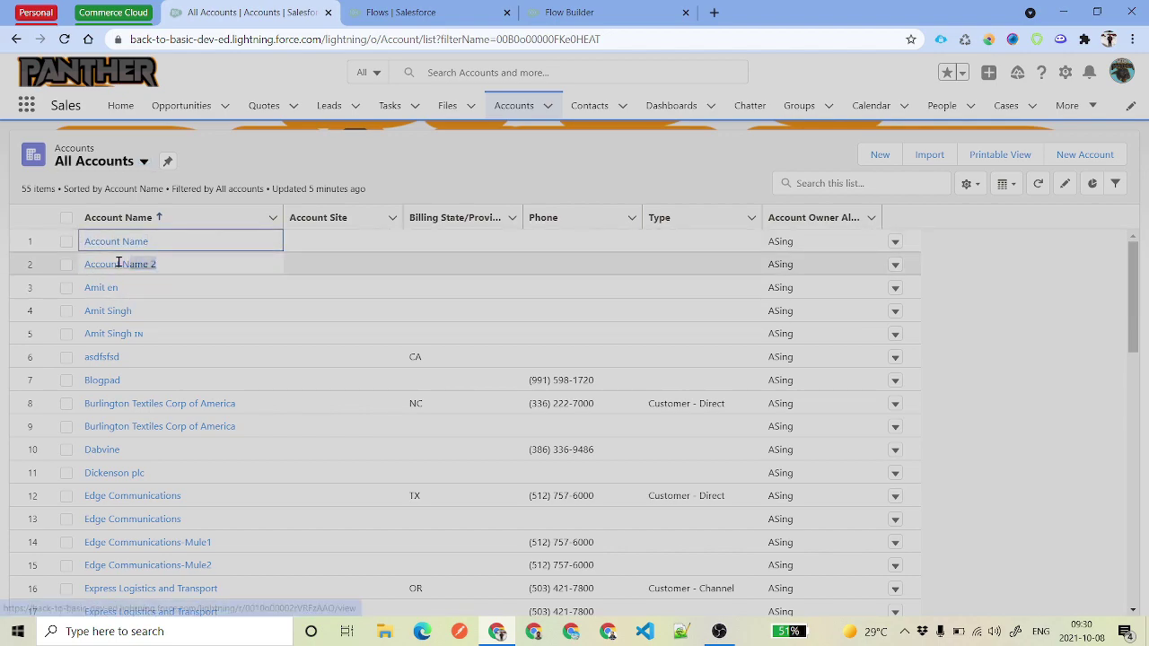
{"action": "triple_click", "coordinate": [128, 289]}
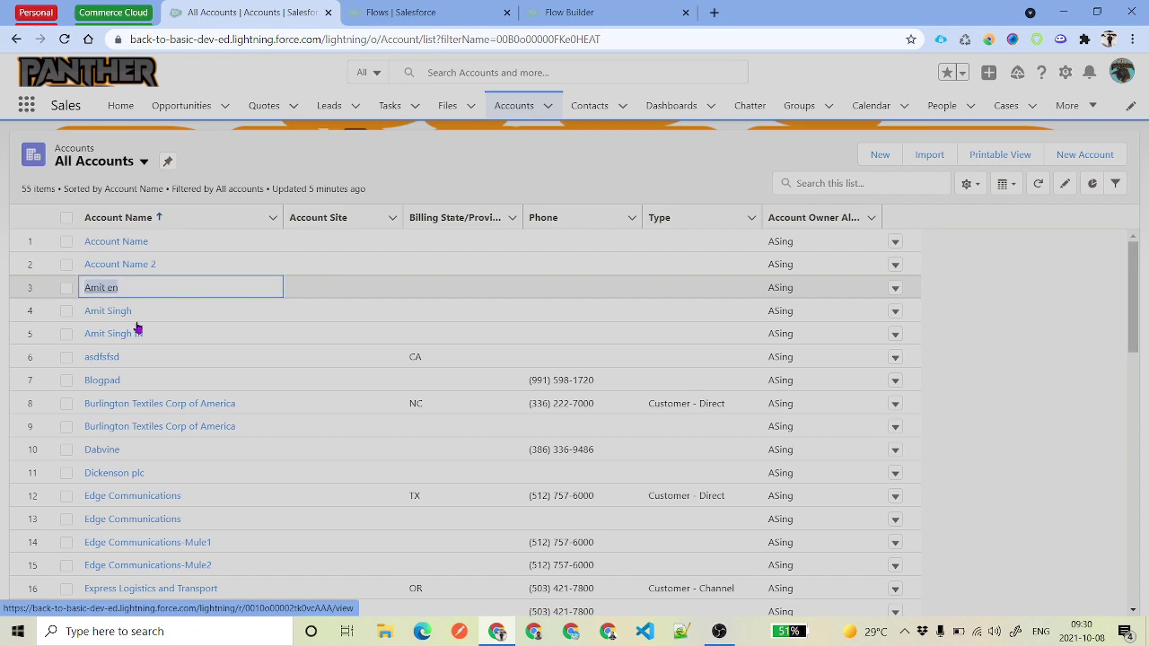
{"action": "triple_click", "coordinate": [103, 311]}
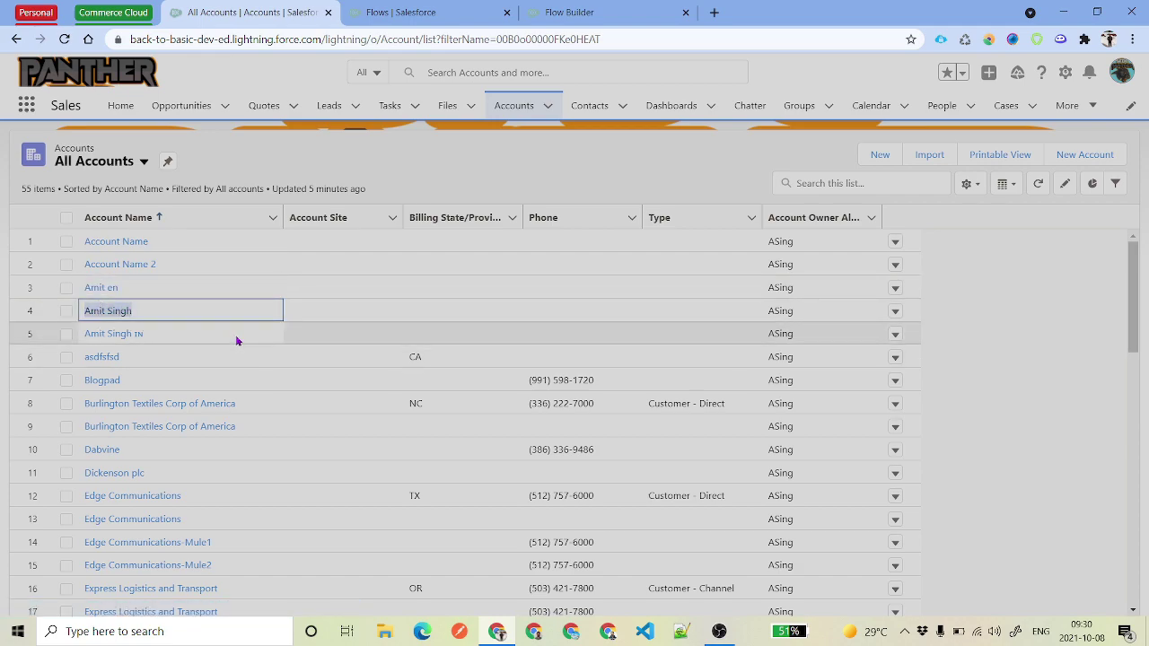
{"action": "scroll", "coordinate": [184, 428], "scroll_direction": "down", "scroll_amount": 1}
{"action": "scroll", "coordinate": [184, 428], "scroll_direction": "down", "scroll_amount": 2}
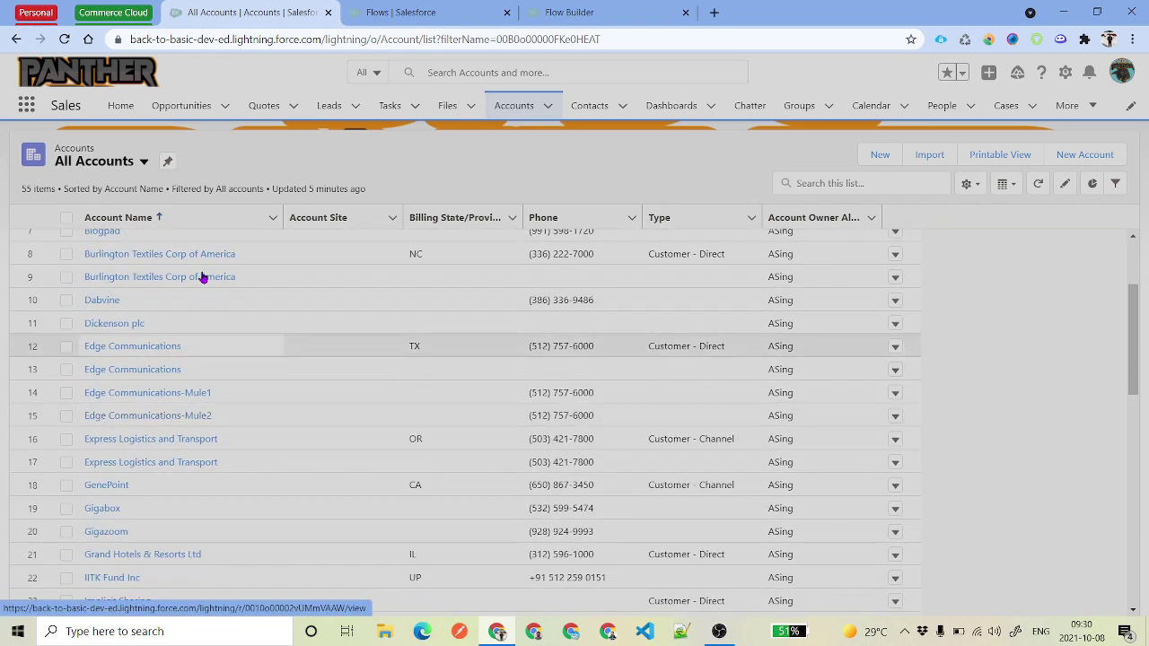
Step: Return to the flow and insert {!accountRecord.Name} from the loop's current item after "Account Name :"
{"action": "left_click", "coordinate": [583, 12]}
{"action": "left_click", "coordinate": [881, 305]}
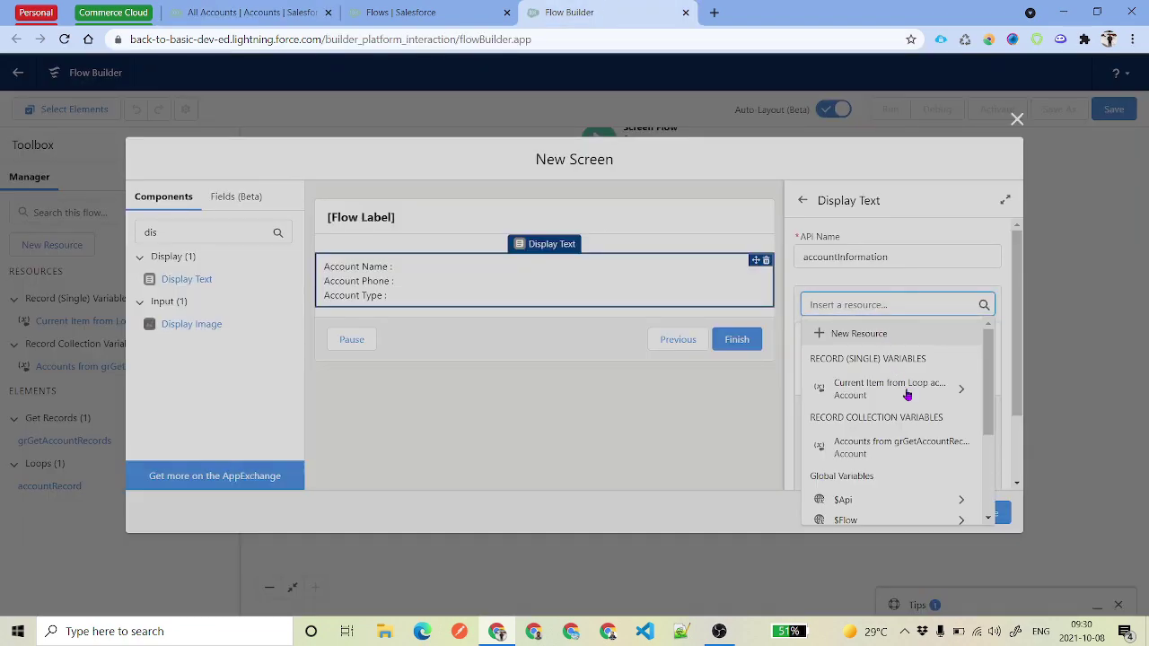
{"action": "left_click", "coordinate": [963, 392]}
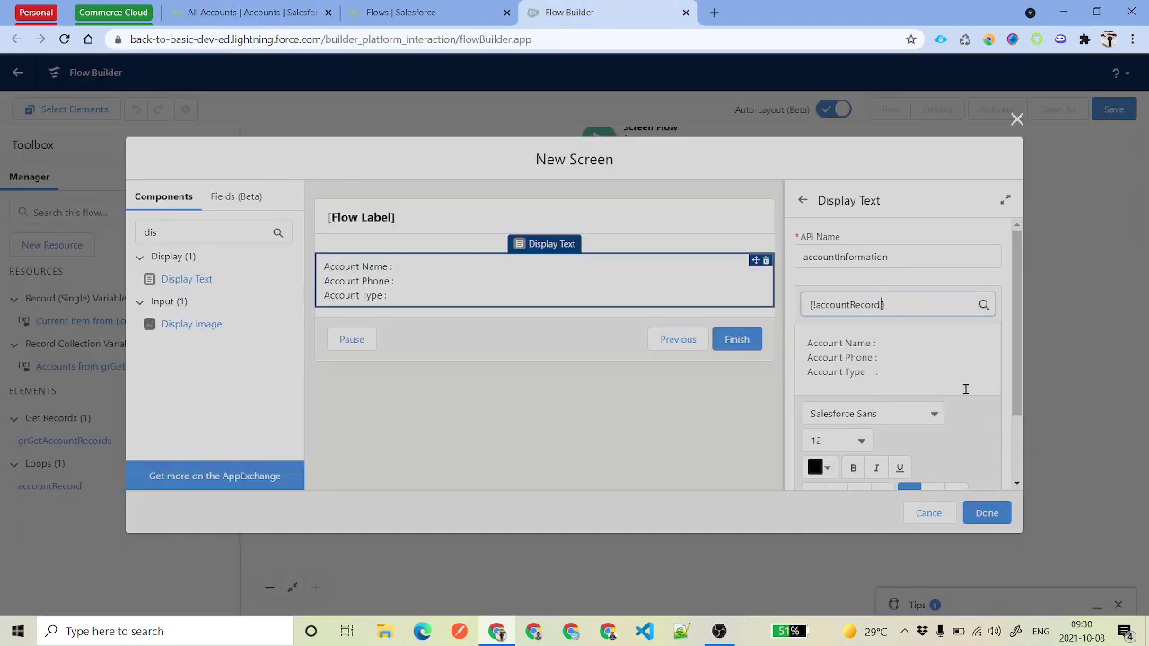
{"action": "type", "text": "Nam"}
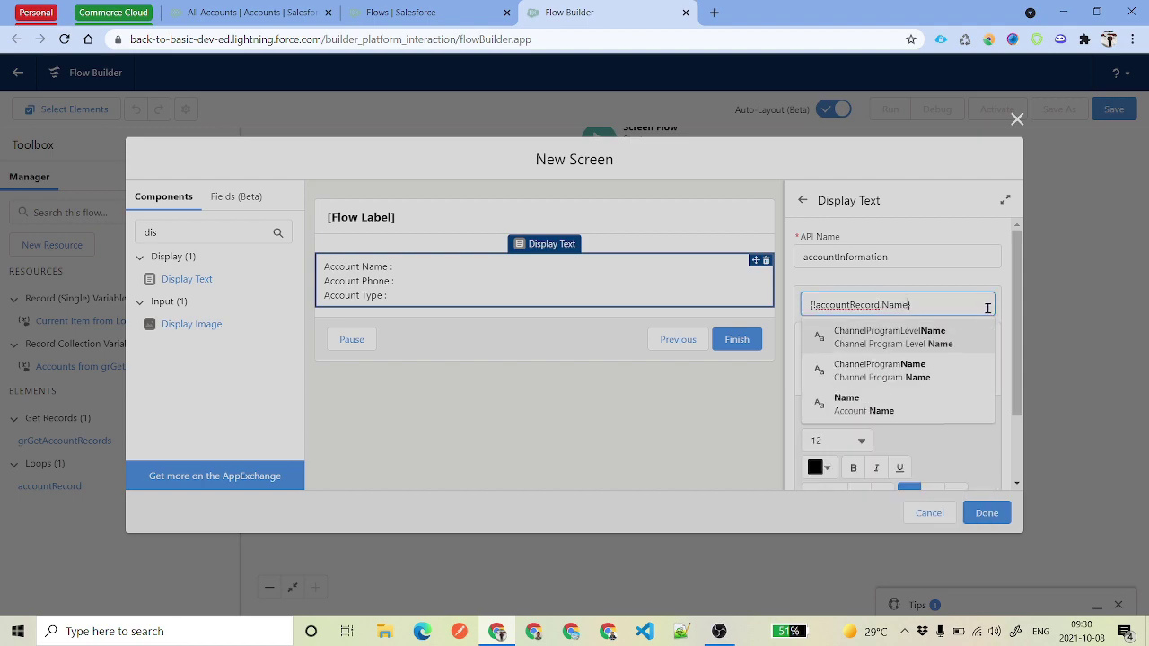
{"action": "type", "text": "e"}
{"action": "key", "text": "Return"}
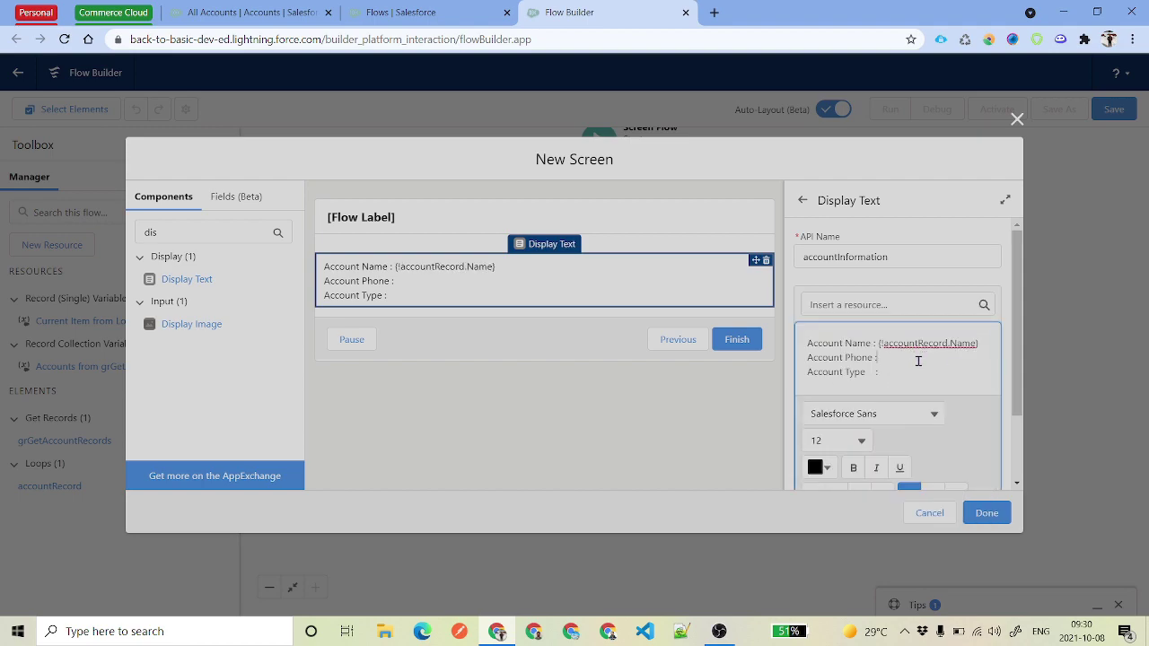
Step: Insert {!accountRecord.Phone} and {!accountRecord.Type} after their labels in the display text and finish the screen element
{"action": "left_click", "coordinate": [875, 306]}
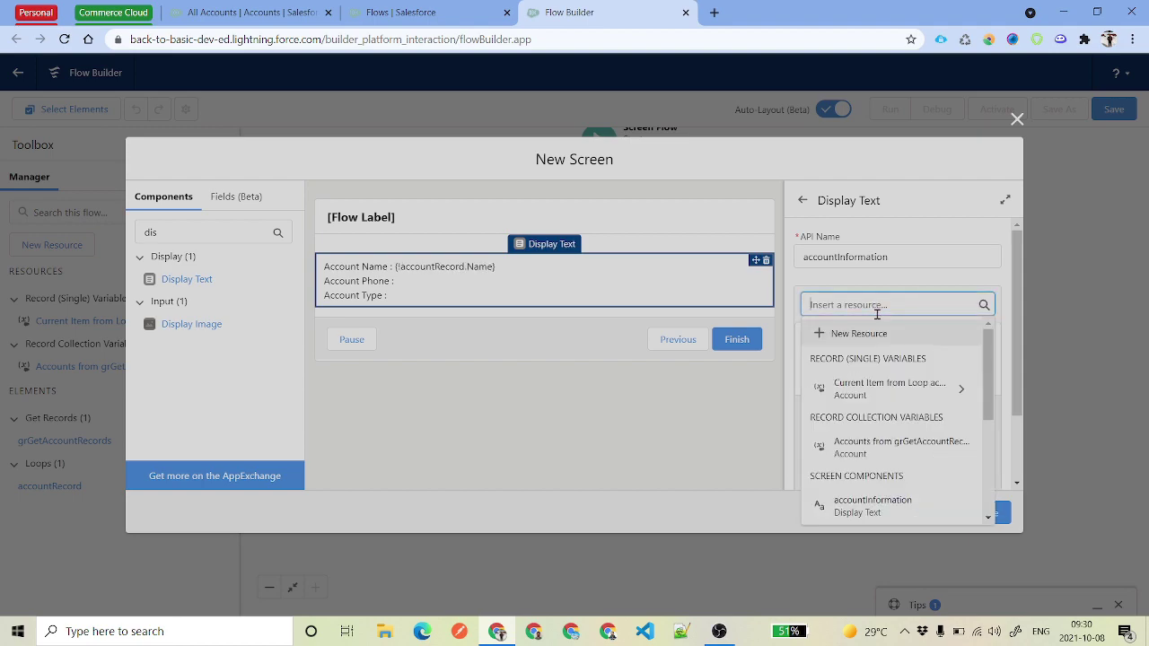
{"action": "left_click", "coordinate": [961, 393]}
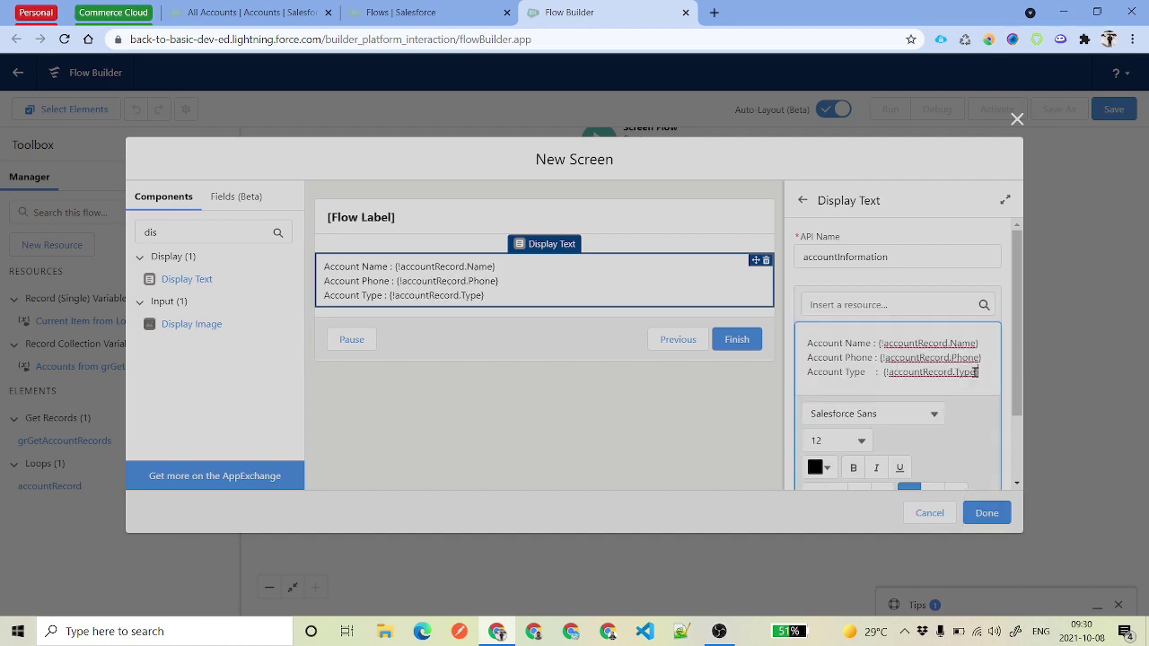
{"action": "left_click_drag", "start_coordinate": [981, 372], "coordinate": [800, 336]}
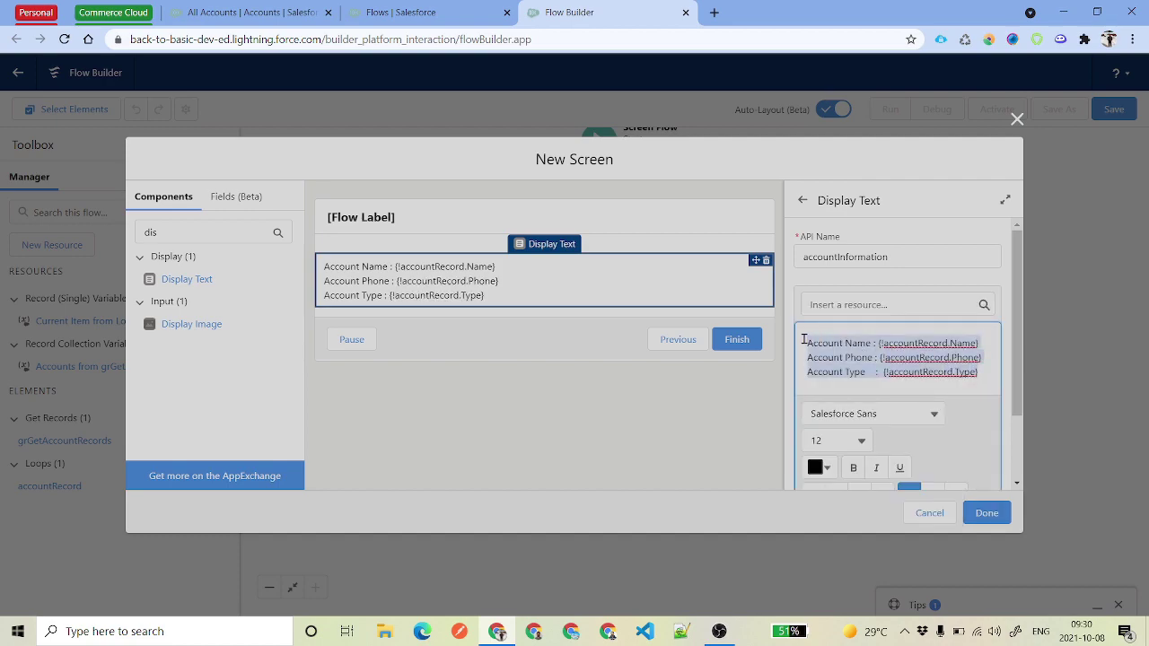
{"action": "left_click", "coordinate": [987, 513]}
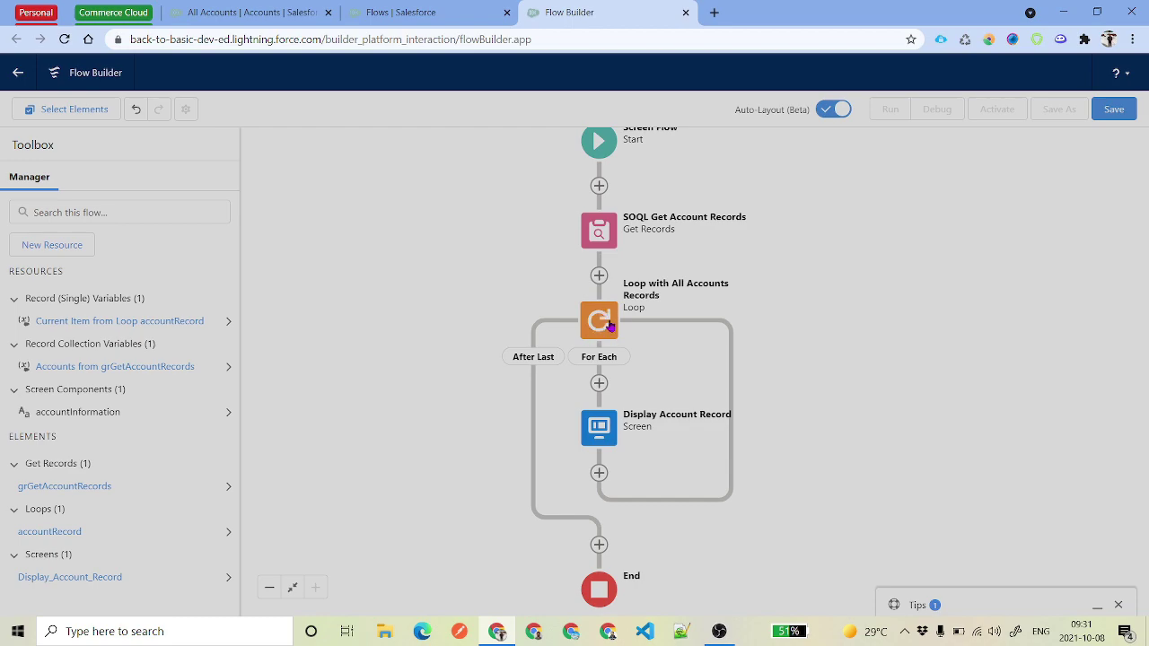
Step: Add a Screen element between Get Records and the Loop, with label and API name Heading
{"action": "left_click", "coordinate": [599, 276]}
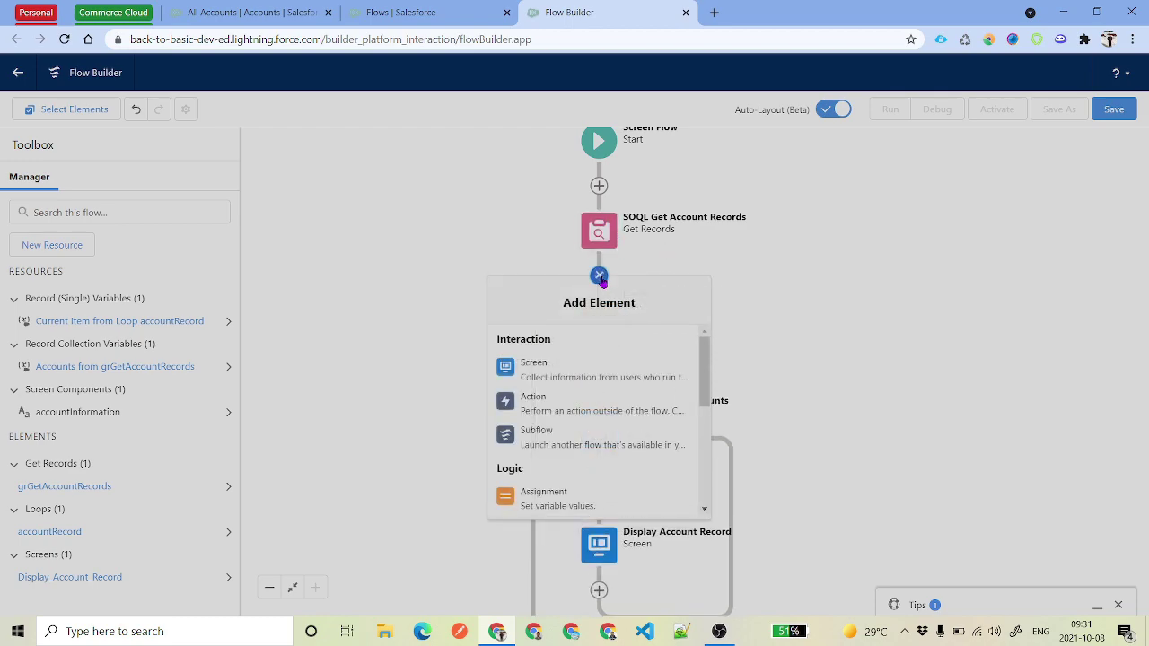
{"action": "left_click", "coordinate": [602, 371]}
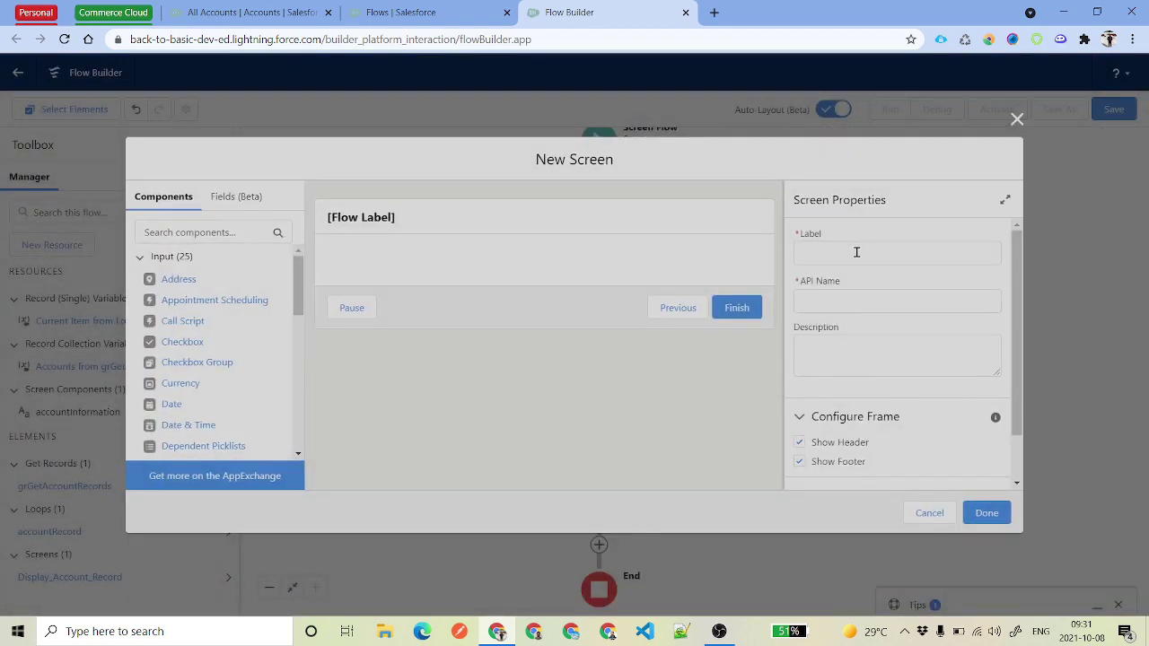
{"action": "type", "text": "Heading"}
{"action": "key", "text": "Tab"}
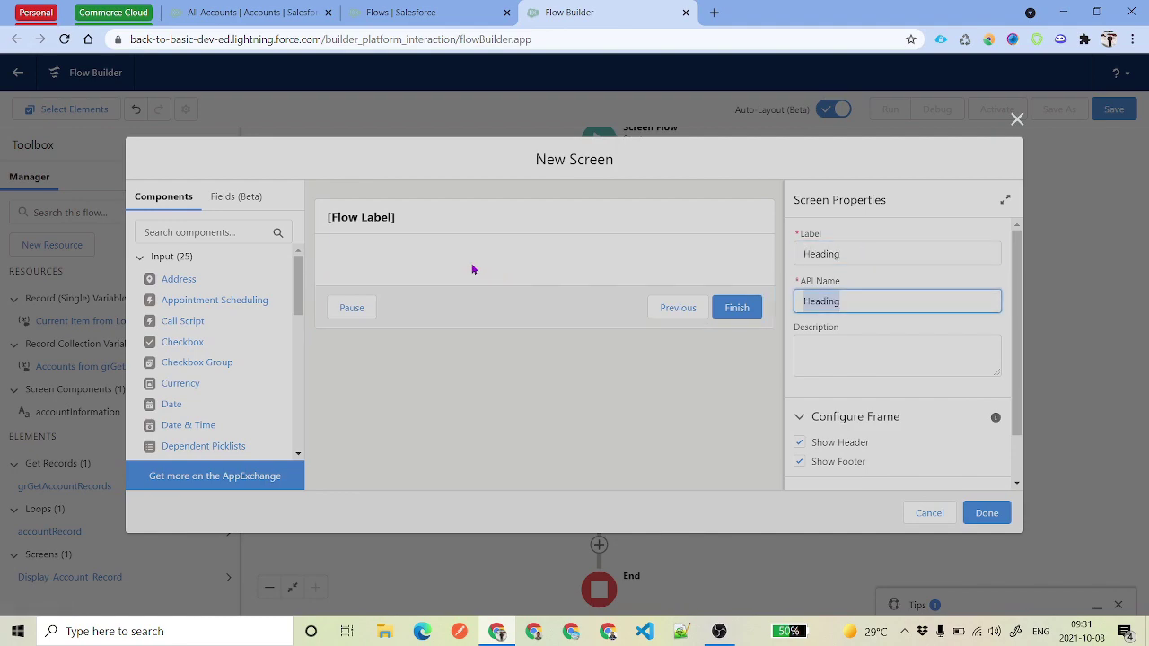
Step: Add a Display Text component to the Heading screen with API name AccountRecords and the text "Account Information"
{"action": "left_click", "coordinate": [176, 235]}
{"action": "type", "text": "do"}
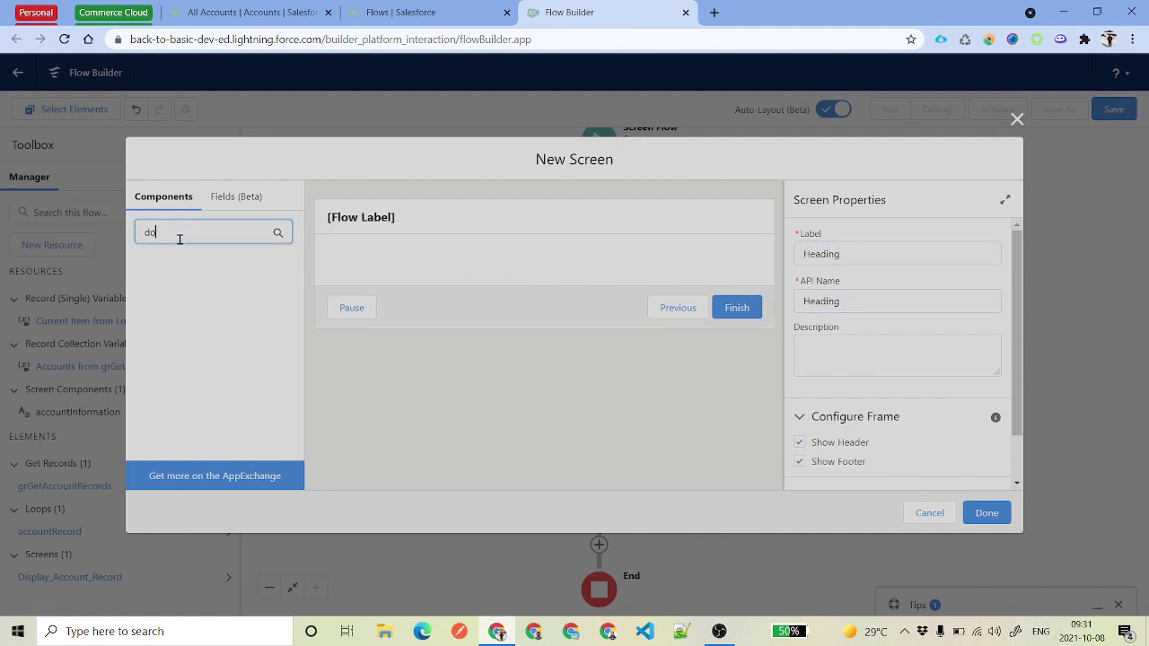
{"action": "key", "text": "BackSpace"}
{"action": "type", "text": "i"}
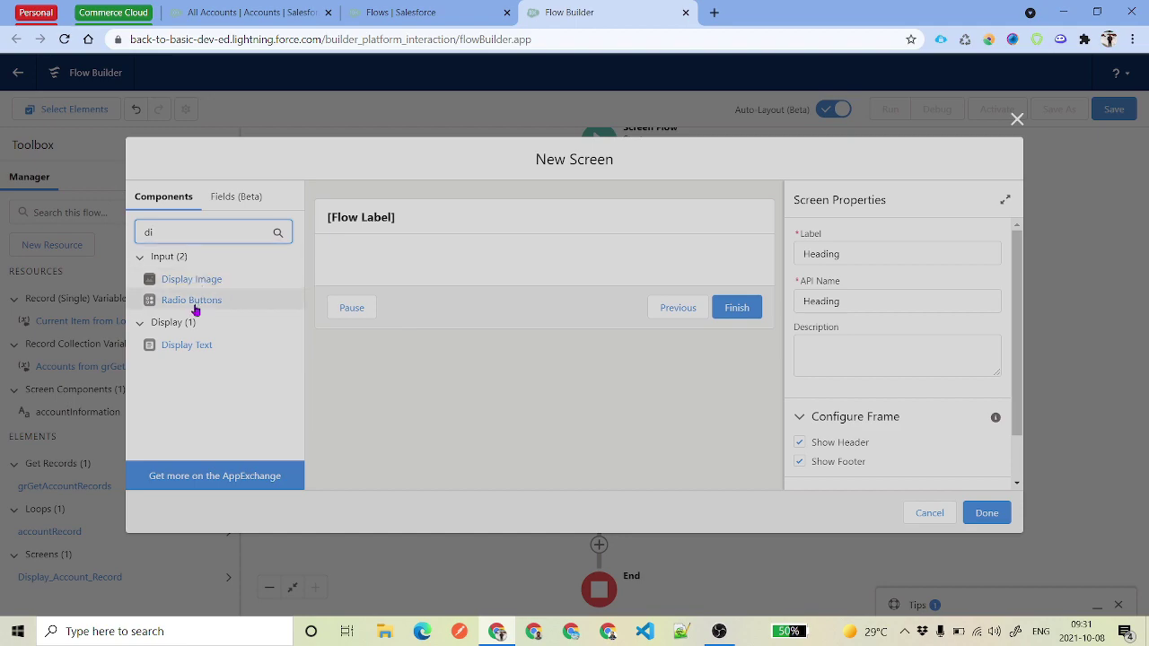
{"action": "left_click_drag", "start_coordinate": [231, 322], "coordinate": [374, 280]}
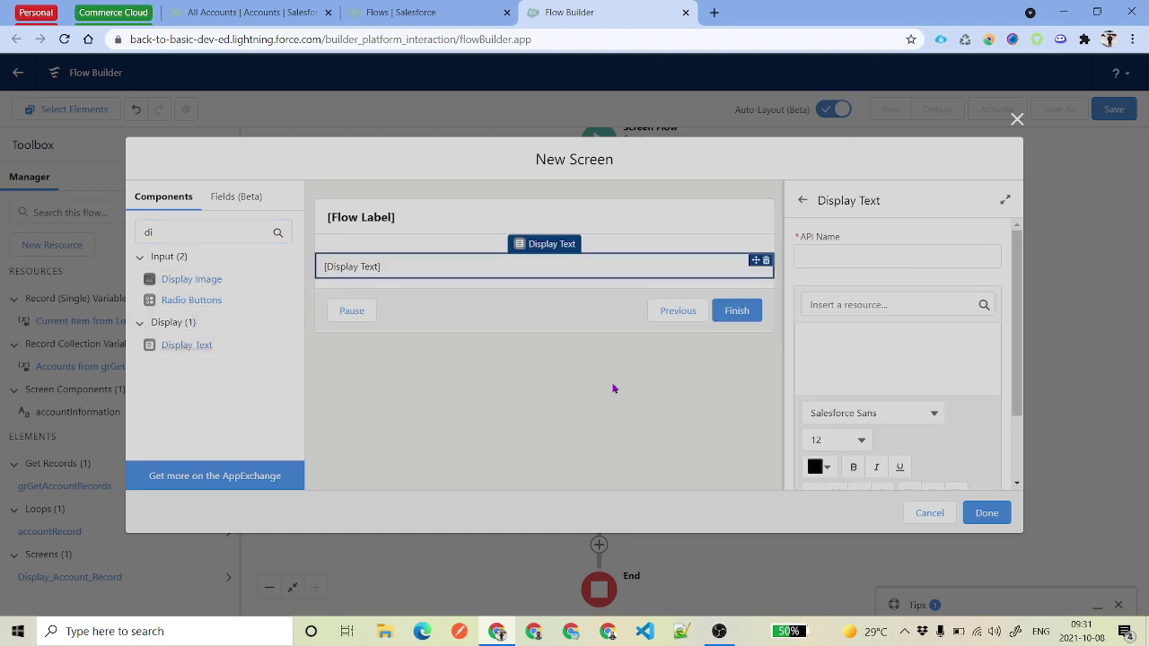
{"action": "left_click", "coordinate": [898, 260]}
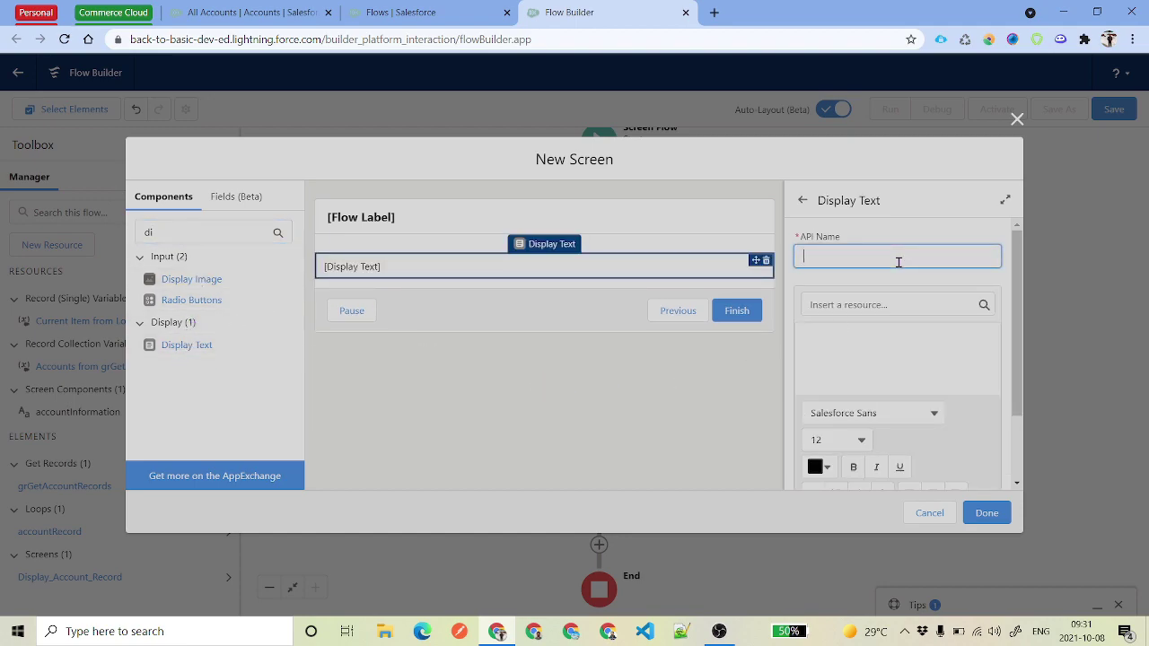
{"action": "type", "text": "AccountRecords"}
{"action": "left_click", "coordinate": [862, 340]}
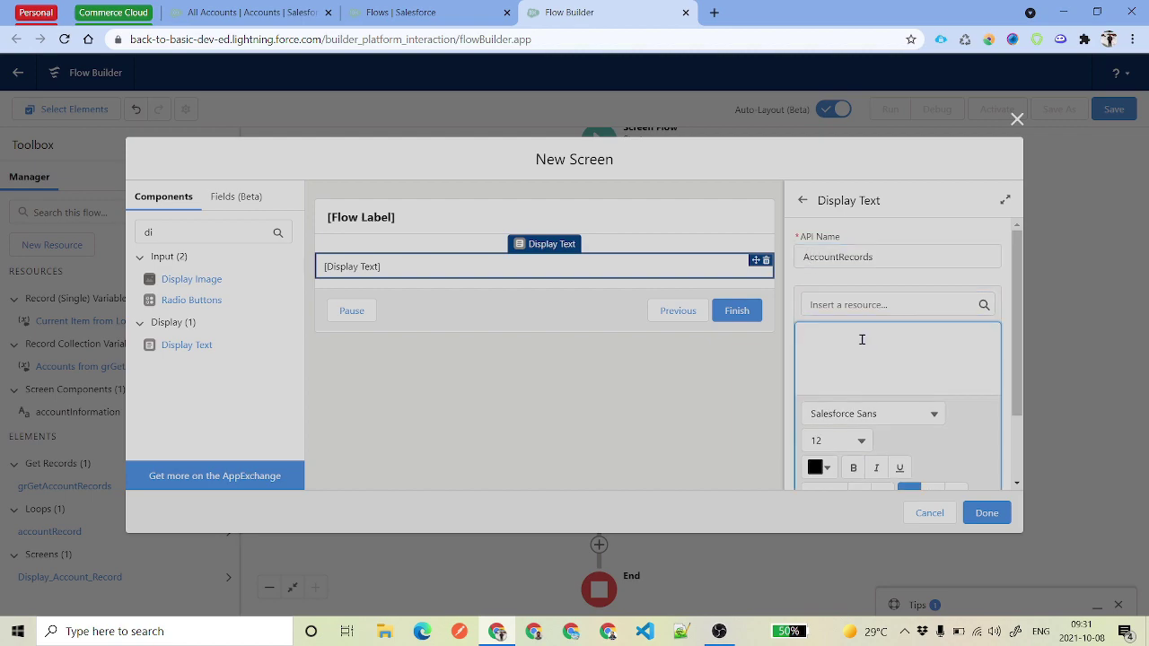
{"action": "type", "text": "Account Infoirmati"}
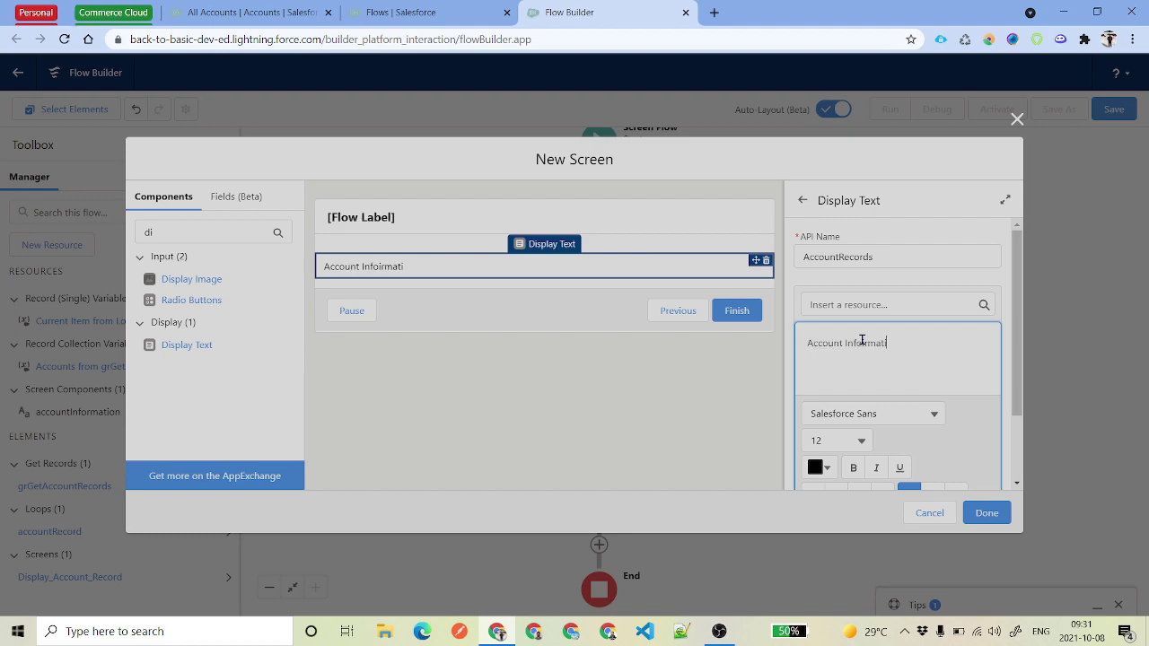
Step: Format the Account Information heading text at size 20, bold, italic and centred
{"action": "triple_click", "coordinate": [862, 341]}
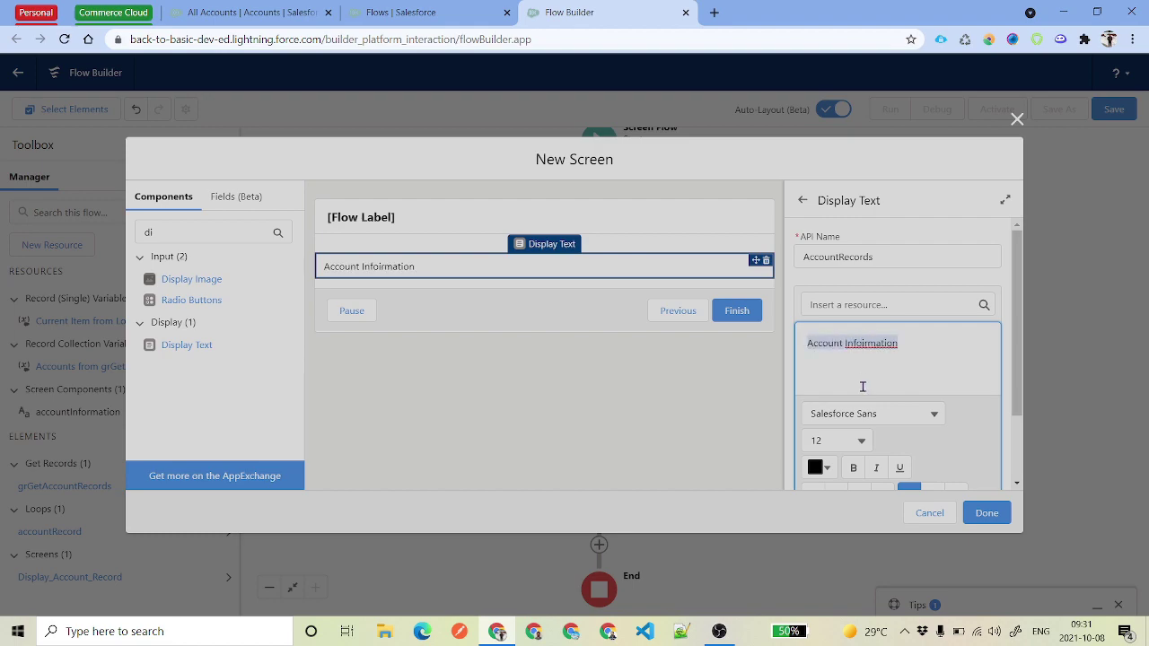
{"action": "left_click", "coordinate": [837, 441]}
{"action": "scroll", "coordinate": [871, 381], "scroll_direction": "down", "scroll_amount": 2}
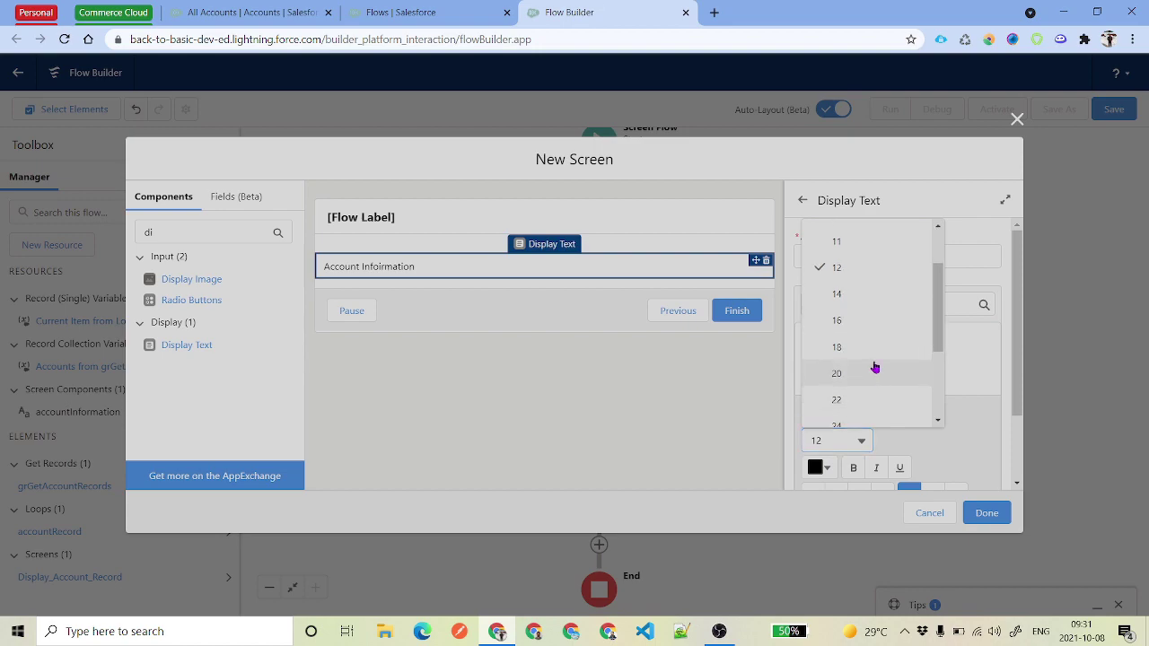
{"action": "left_click", "coordinate": [872, 368]}
{"action": "left_click", "coordinate": [854, 392]}
{"action": "left_click", "coordinate": [876, 393]}
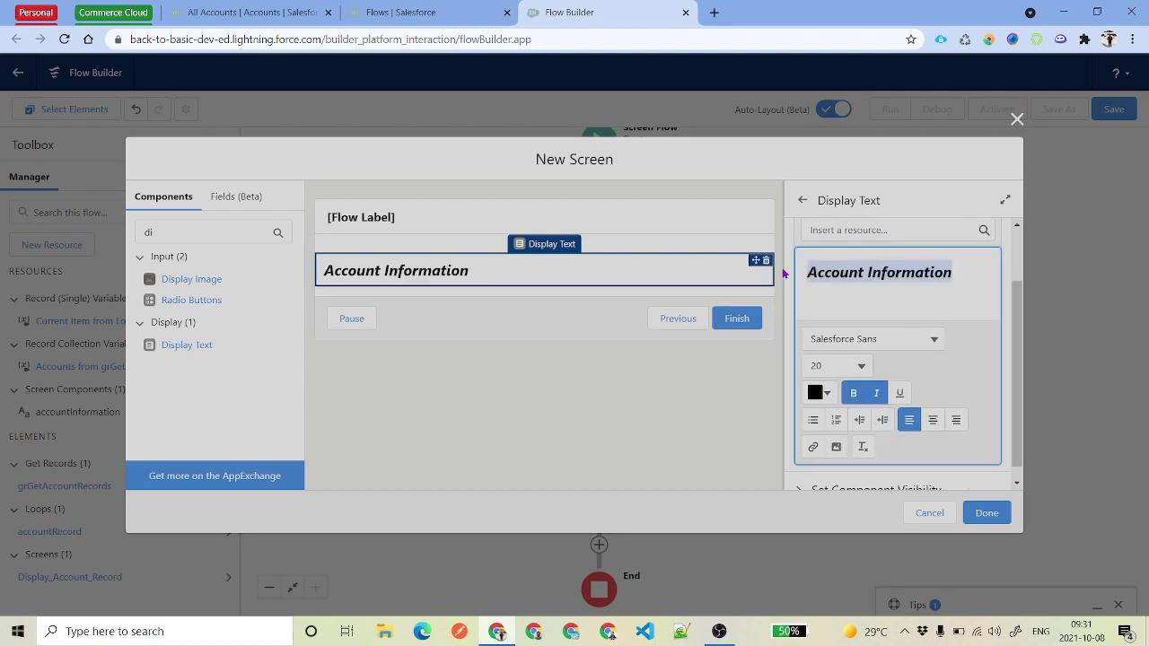
{"action": "left_click", "coordinate": [933, 420]}
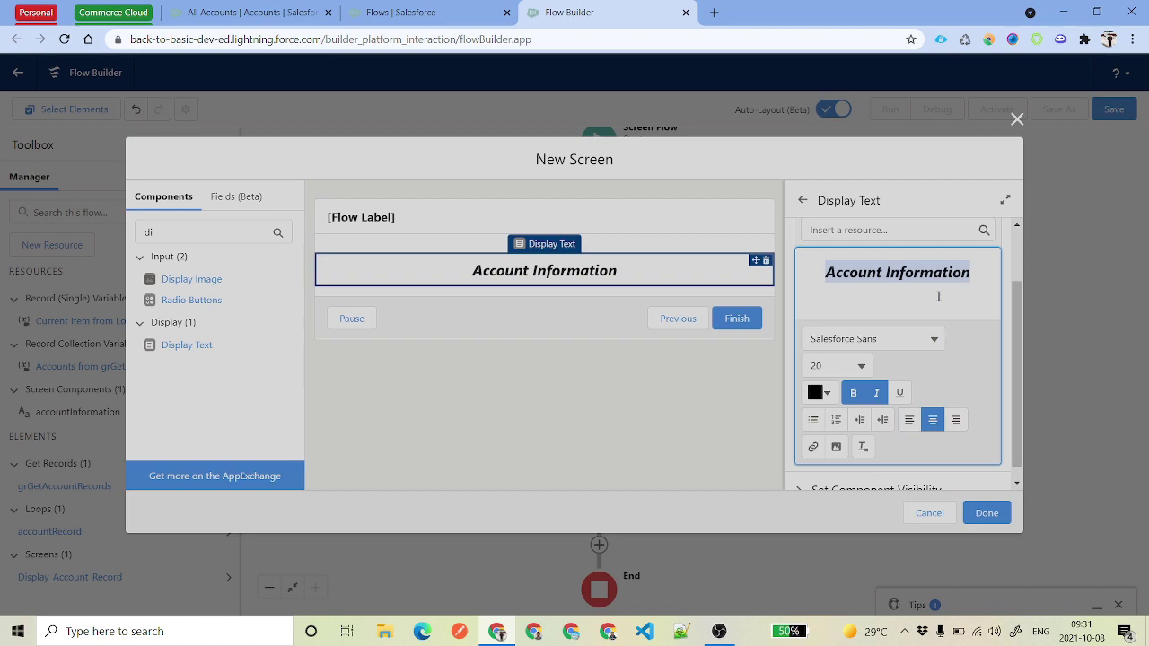
Step: Finish the Heading screen element and save the flow with the label "Screen : Display Account Records"
{"action": "left_click", "coordinate": [987, 513]}
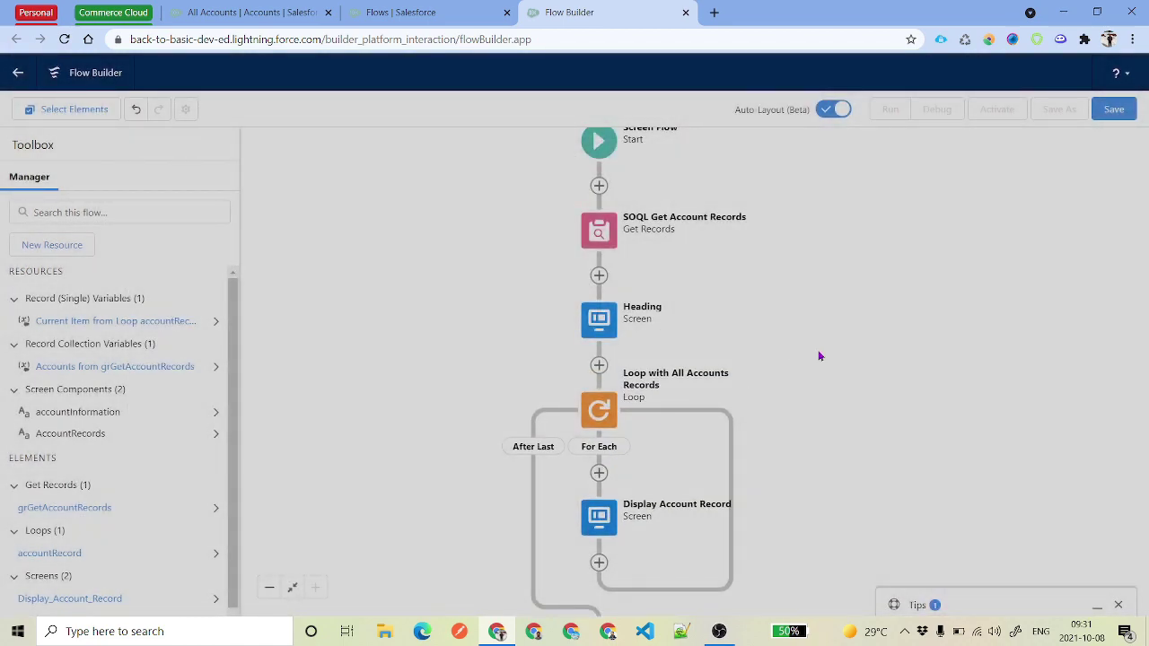
{"action": "scroll", "coordinate": [850, 349], "scroll_direction": "down", "scroll_amount": 3}
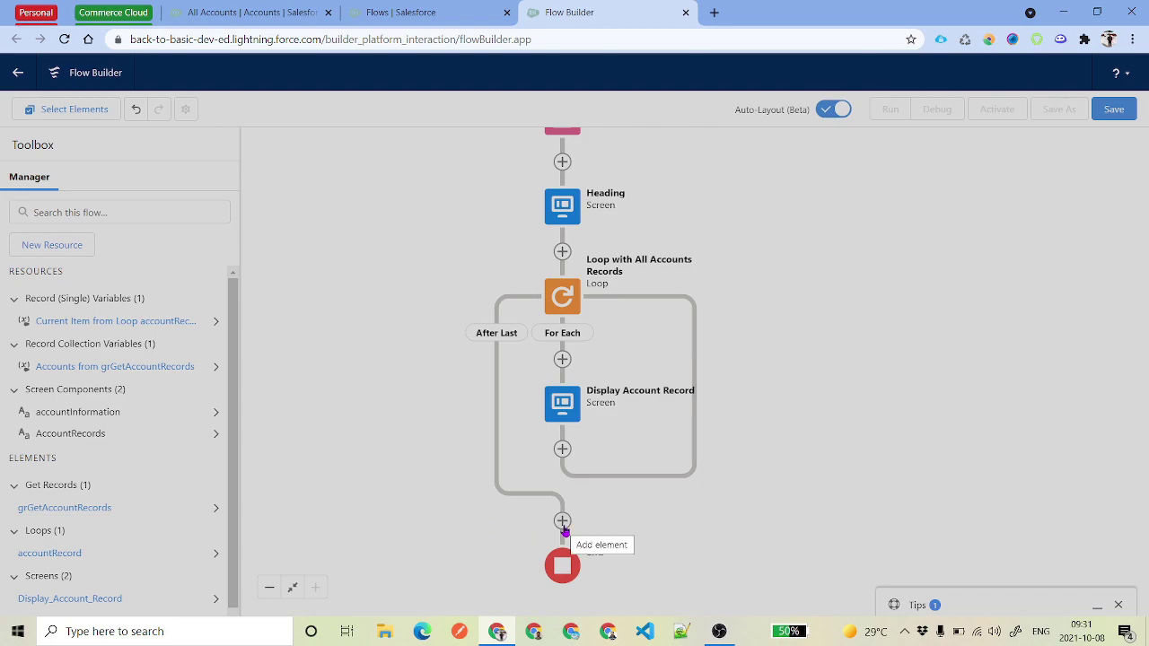
{"action": "scroll", "coordinate": [799, 440], "scroll_direction": "down", "scroll_amount": 1}
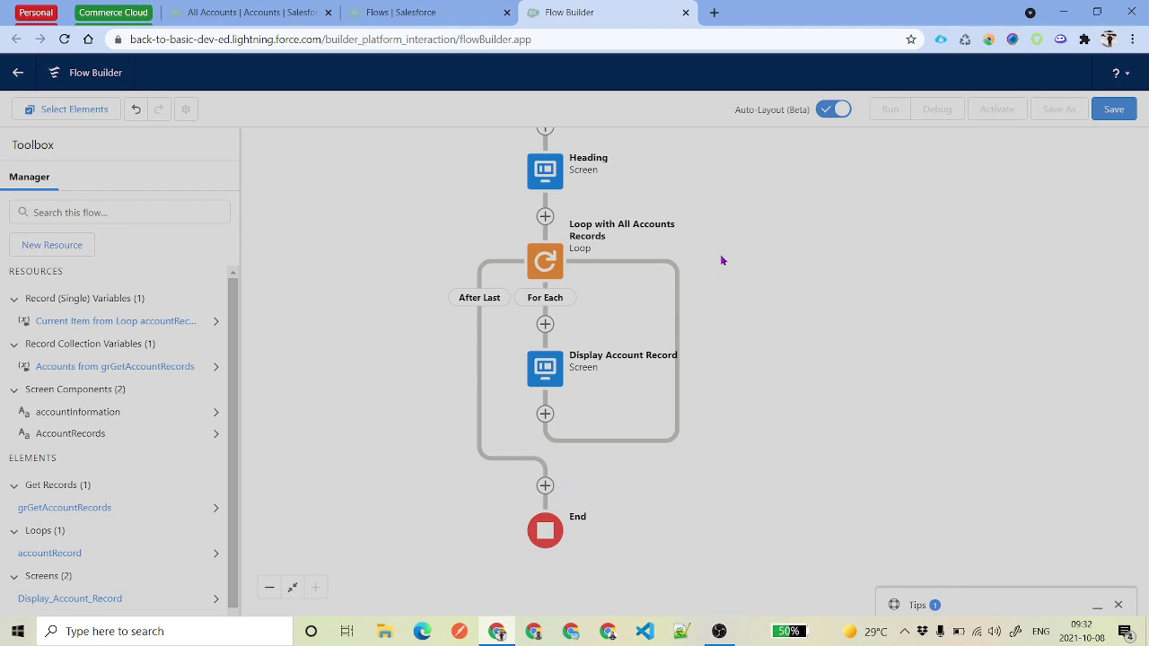
{"action": "scroll", "coordinate": [727, 297], "scroll_direction": "up", "scroll_amount": 3}
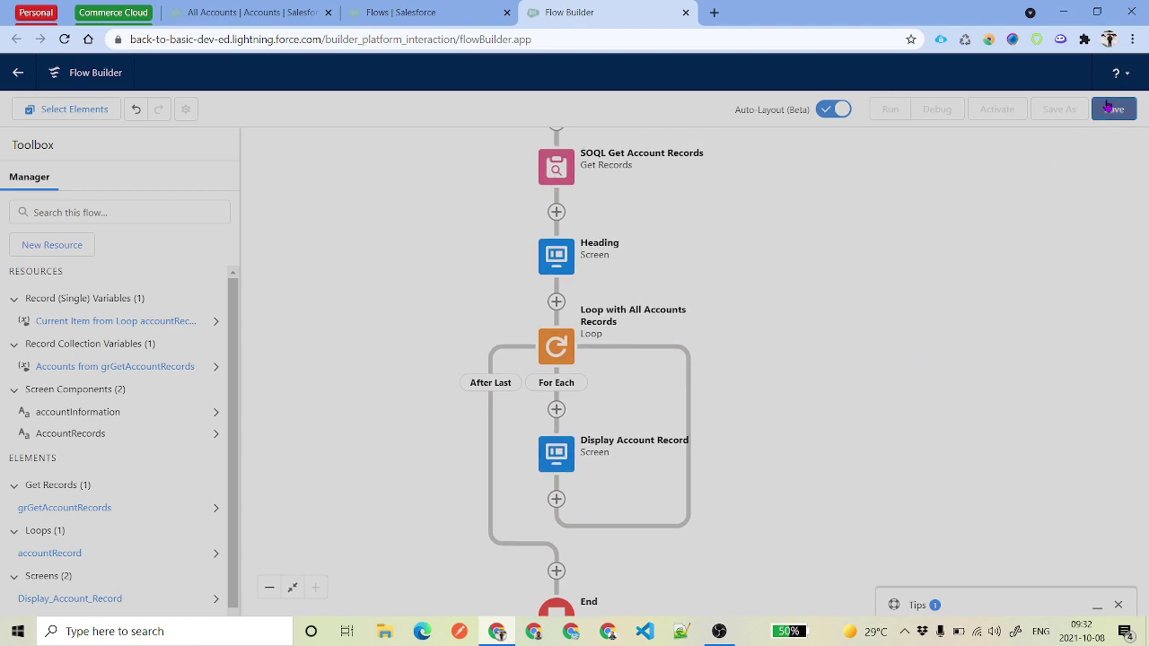
{"action": "left_click", "coordinate": [1111, 109]}
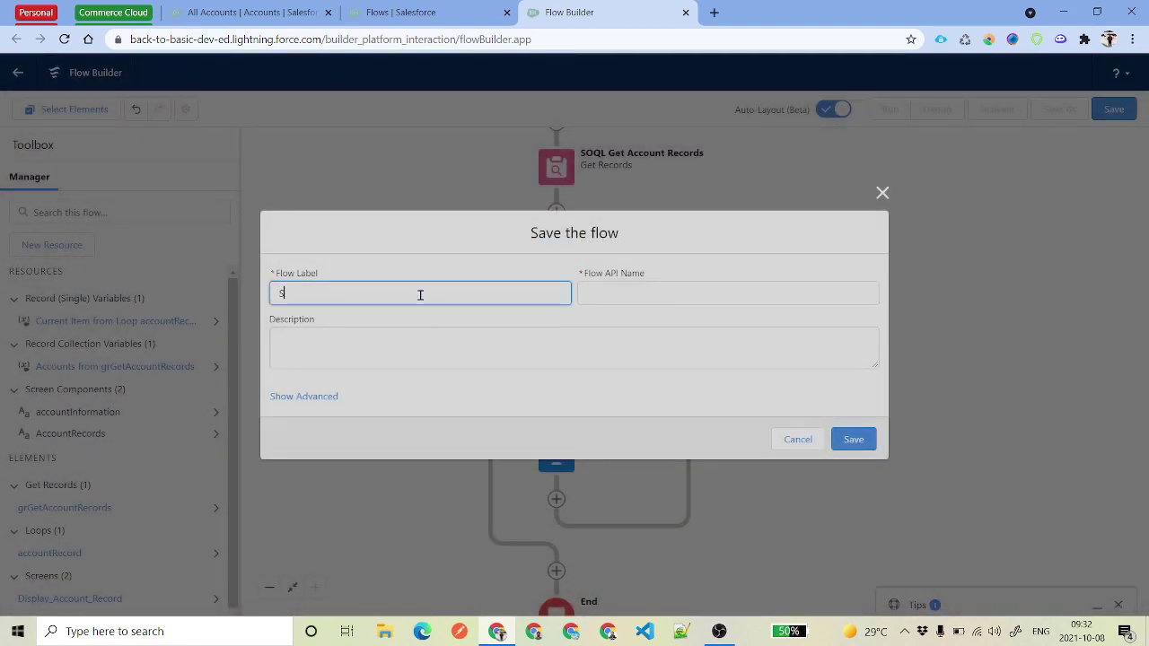
{"action": "type", "text": "Screen : Display Account Records"}
{"action": "left_click", "coordinate": [857, 440]}
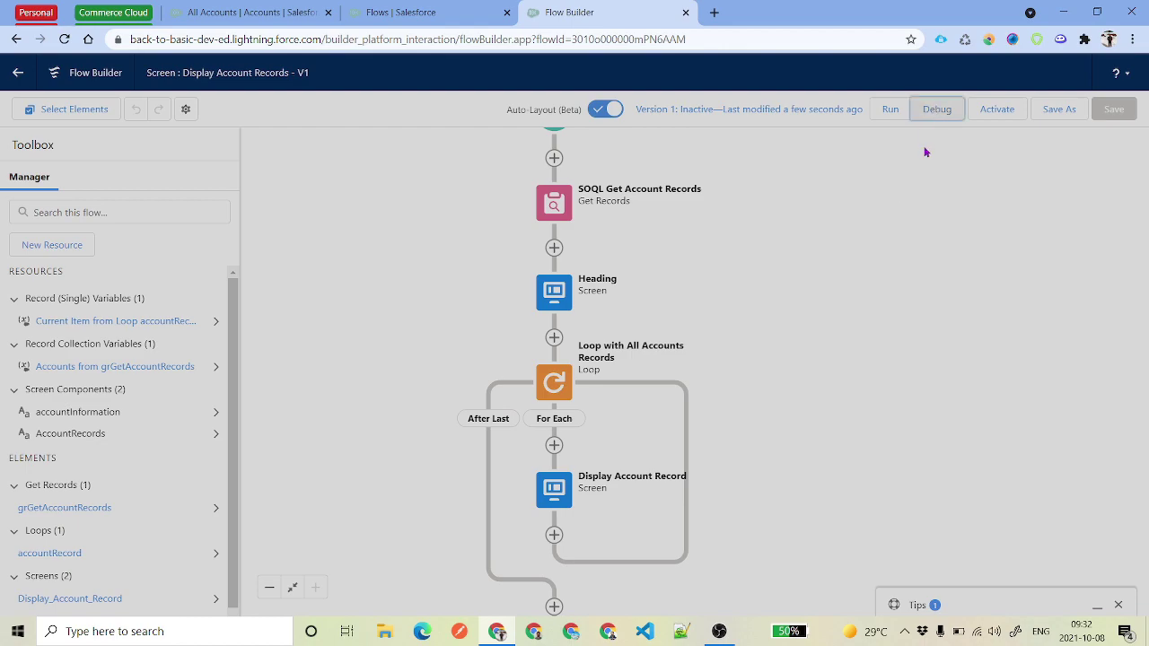
Step: Debug the saved flow with the default options and check the heading on its first screen
{"action": "left_click", "coordinate": [934, 115]}
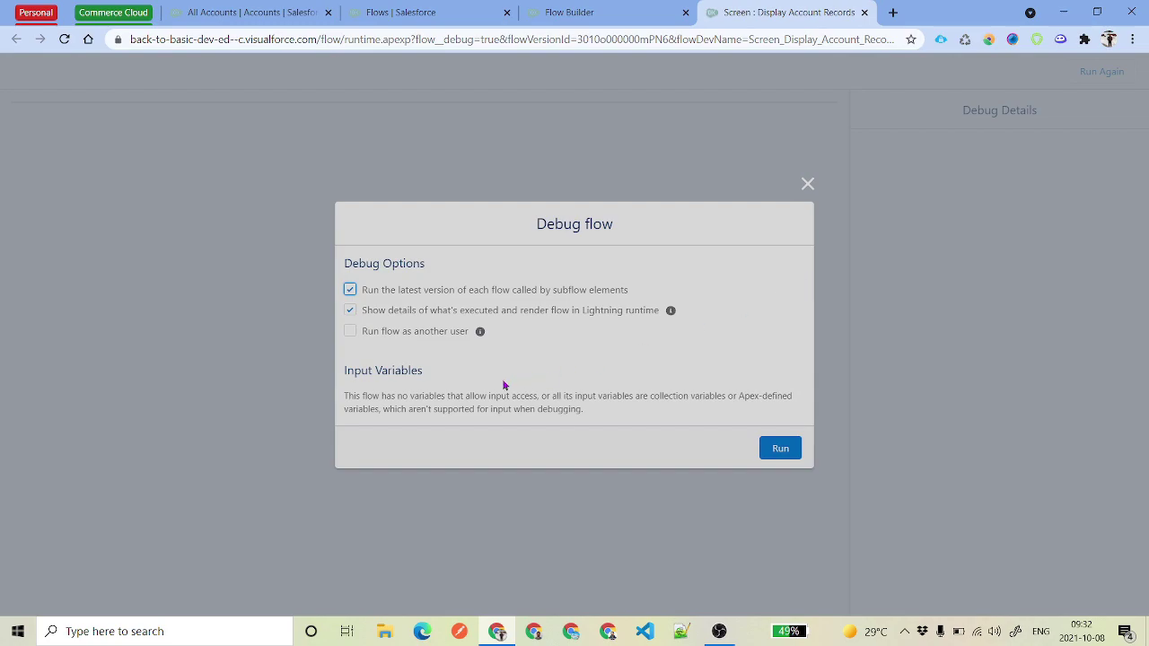
{"action": "left_click", "coordinate": [780, 448]}
{"action": "left_click_drag", "start_coordinate": [355, 157], "coordinate": [515, 145]}
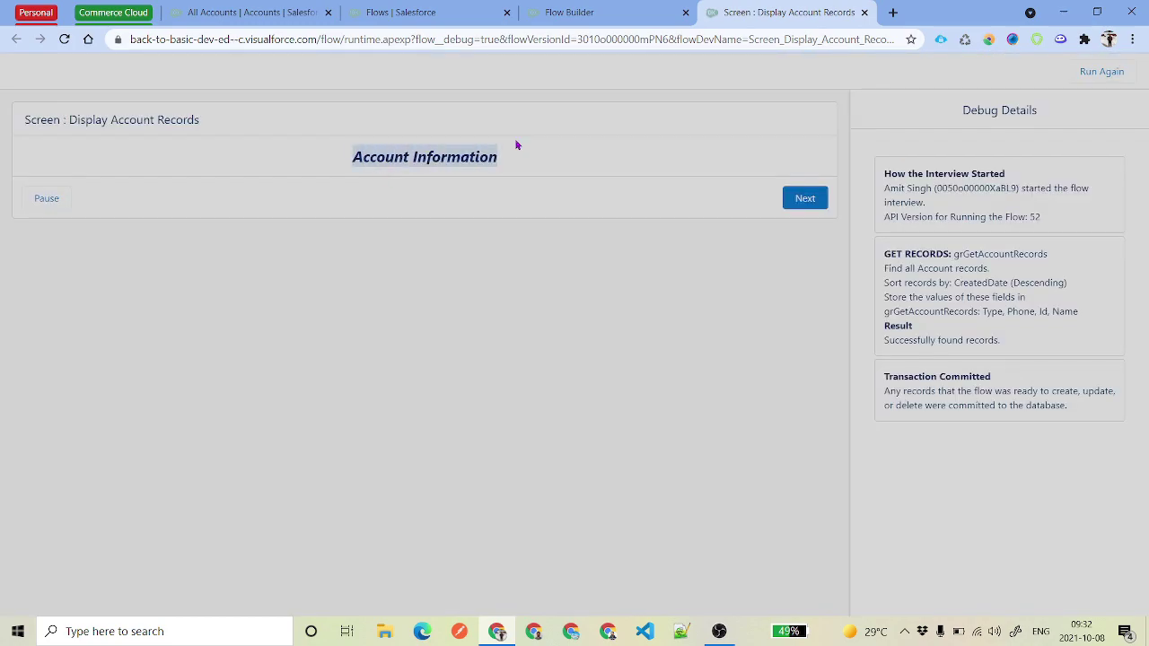
{"action": "left_click", "coordinate": [531, 179]}
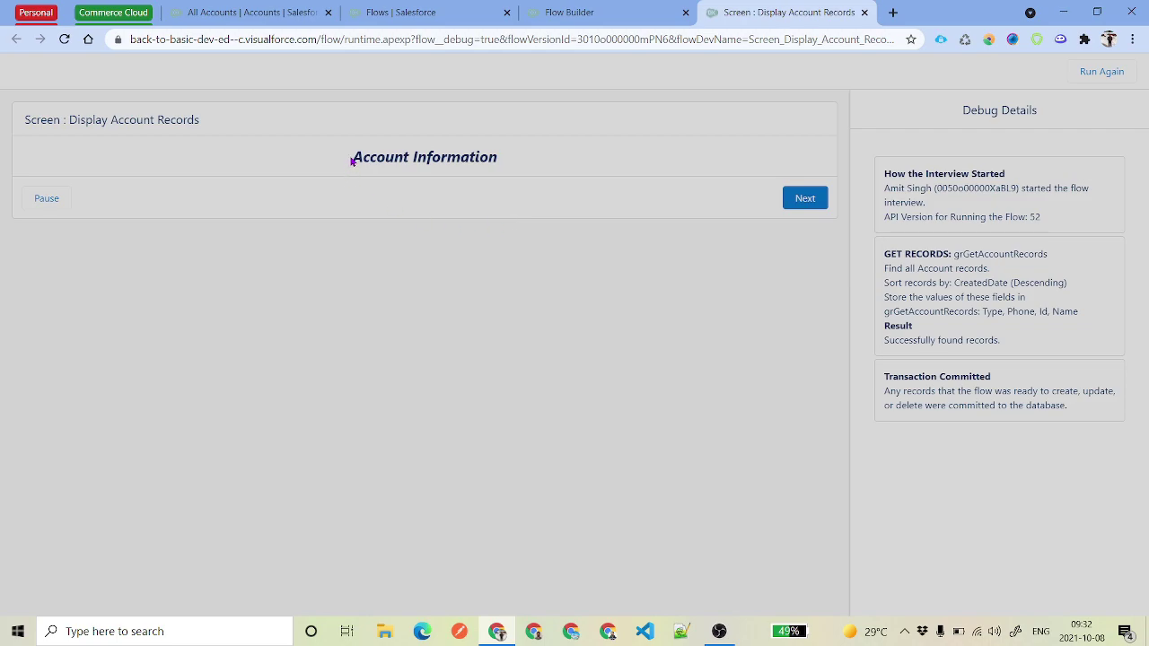
{"action": "left_click_drag", "start_coordinate": [351, 161], "coordinate": [515, 178]}
Step: Advance the debug run to the first looped record and check its account name, phone and type
{"action": "left_click", "coordinate": [806, 197]}
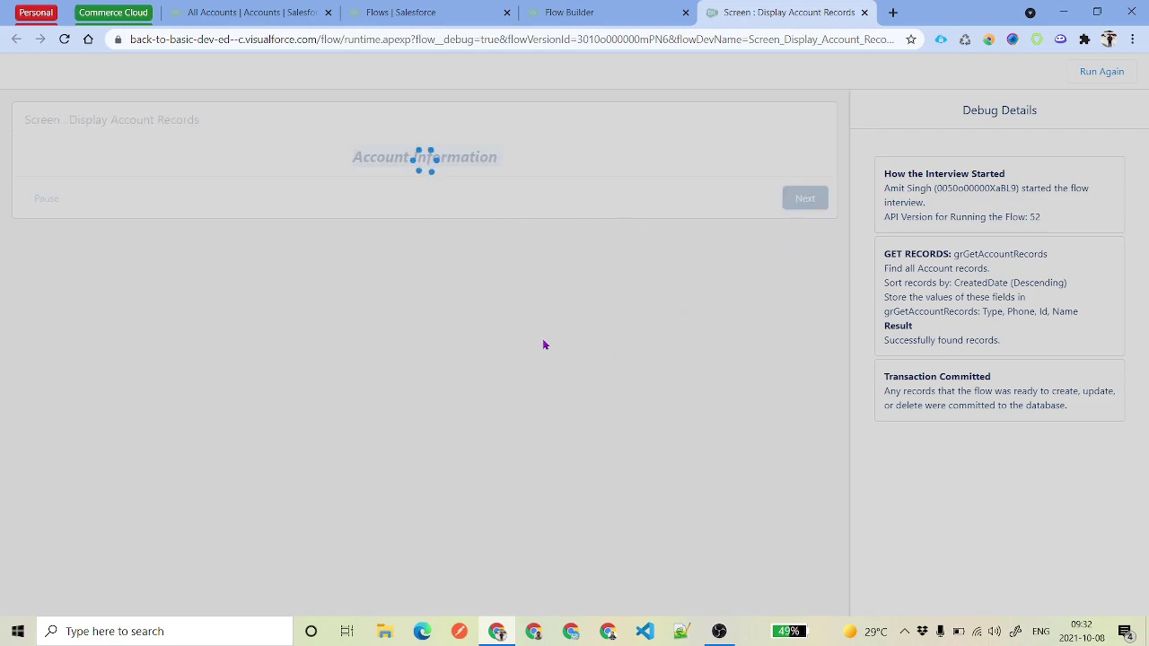
{"action": "left_click", "coordinate": [204, 206]}
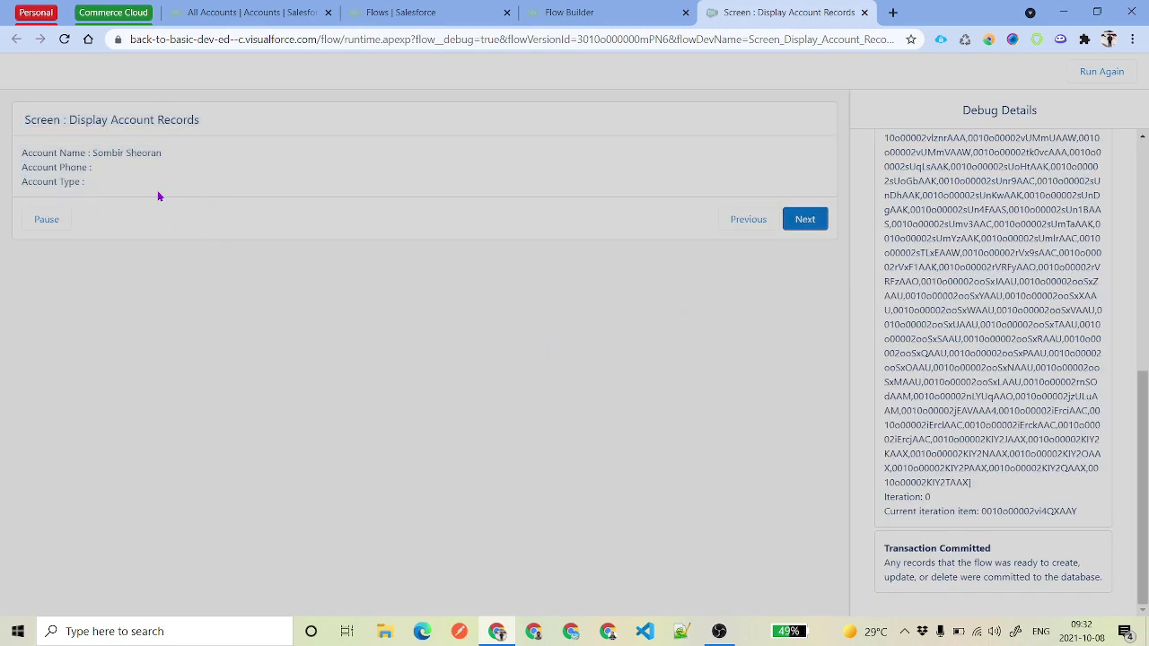
{"action": "left_click_drag", "start_coordinate": [115, 189], "coordinate": [24, 153]}
{"action": "left_click", "coordinate": [186, 159]}
Step: Advance through the following account records one screen at a time to test the loop
{"action": "left_click", "coordinate": [806, 219]}
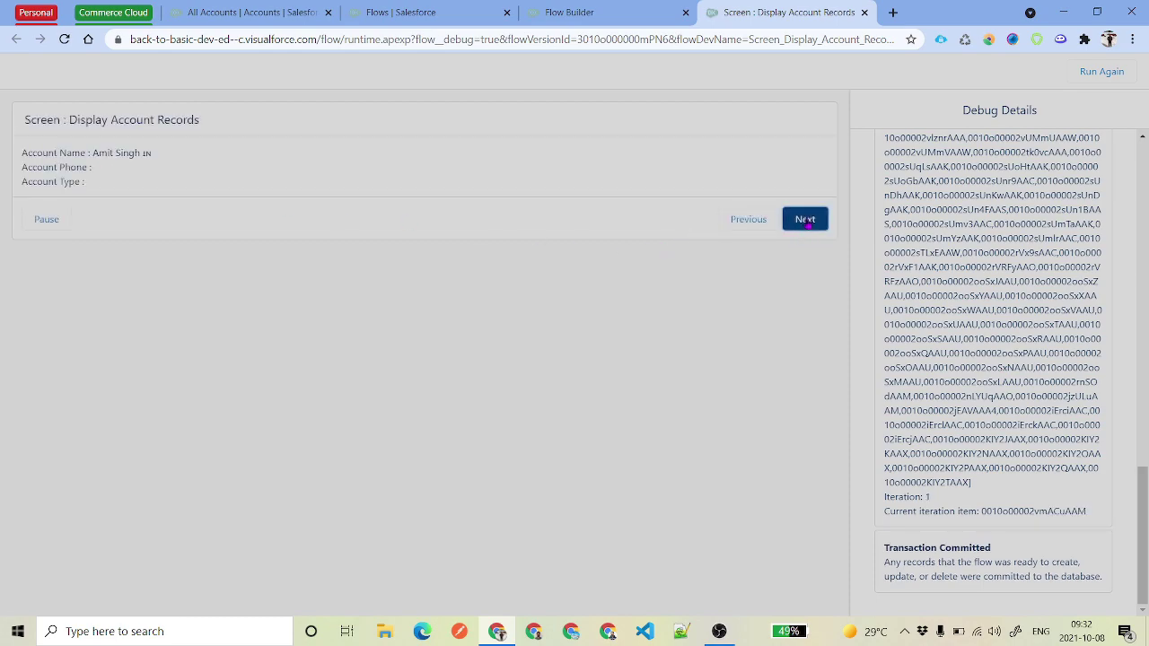
{"action": "left_click", "coordinate": [807, 223]}
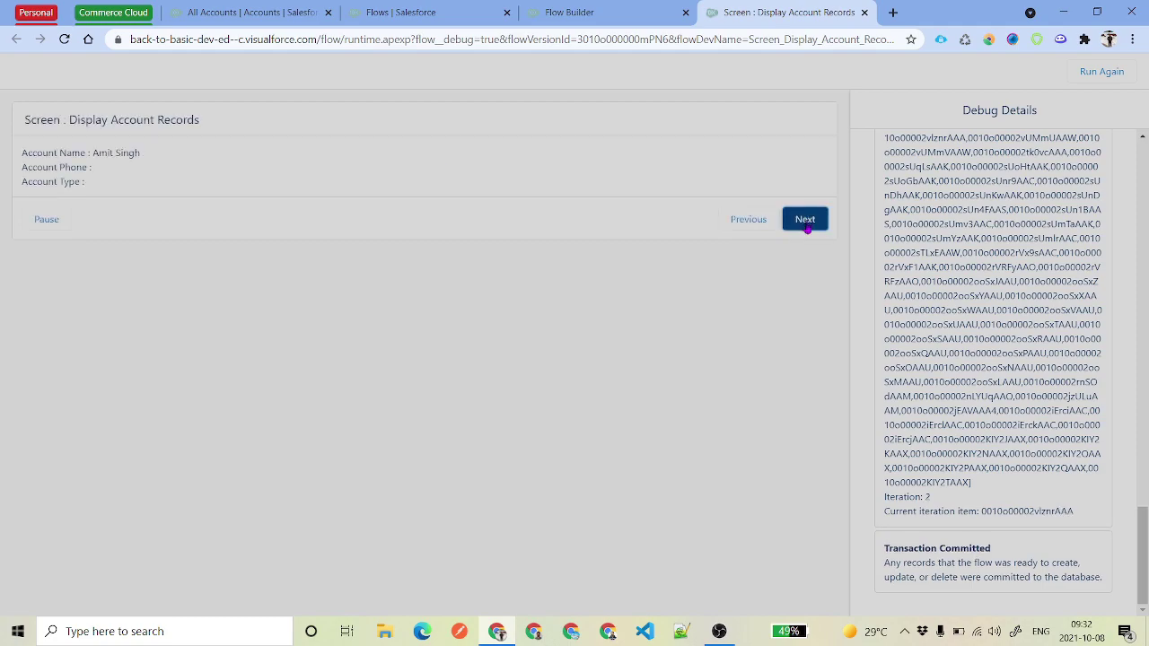
{"action": "left_click", "coordinate": [806, 223]}
{"action": "left_click", "coordinate": [806, 223]}
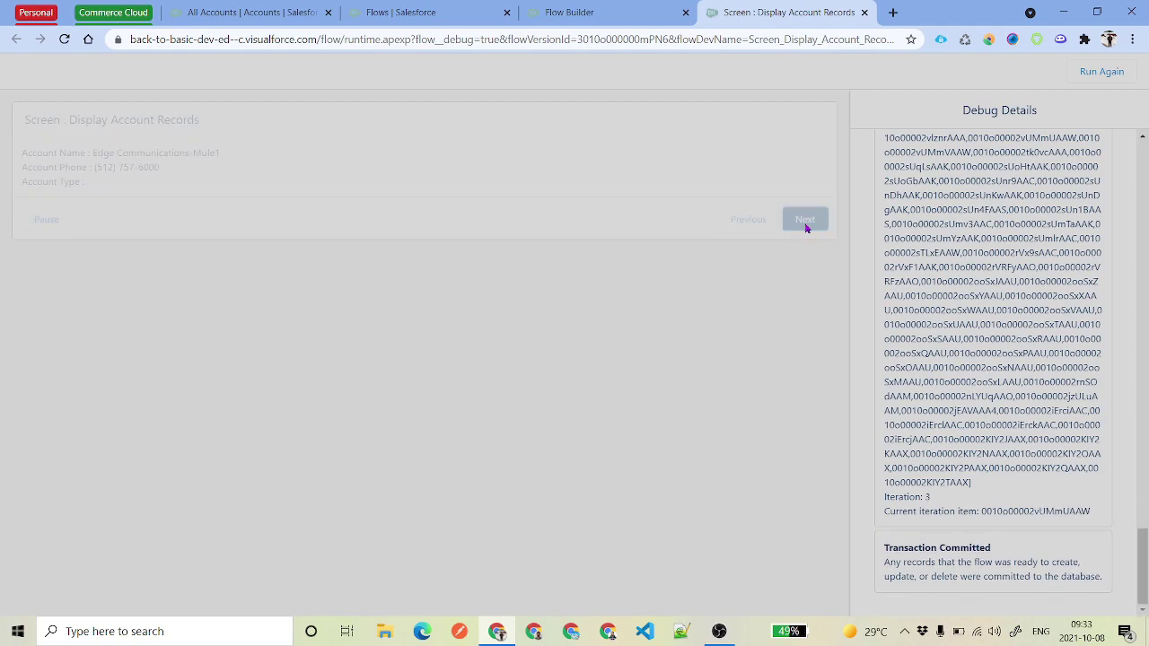
{"action": "left_click", "coordinate": [805, 223]}
{"action": "left_click", "coordinate": [806, 222]}
{"action": "left_click", "coordinate": [806, 223]}
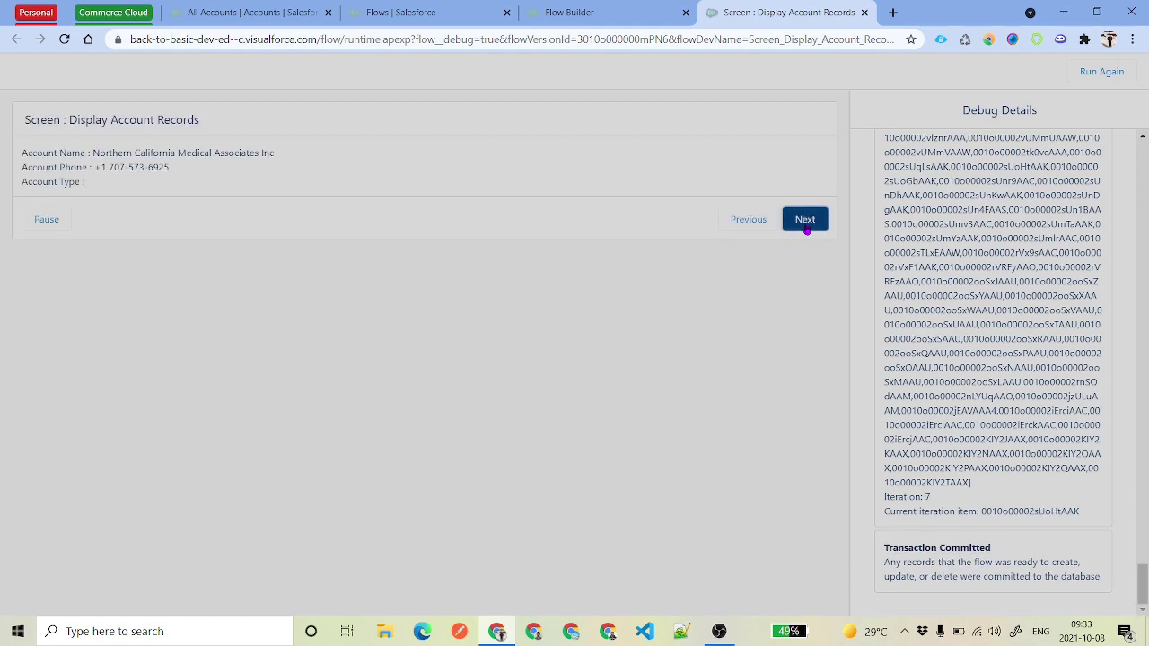
{"action": "left_click", "coordinate": [806, 226]}
{"action": "left_click", "coordinate": [807, 226]}
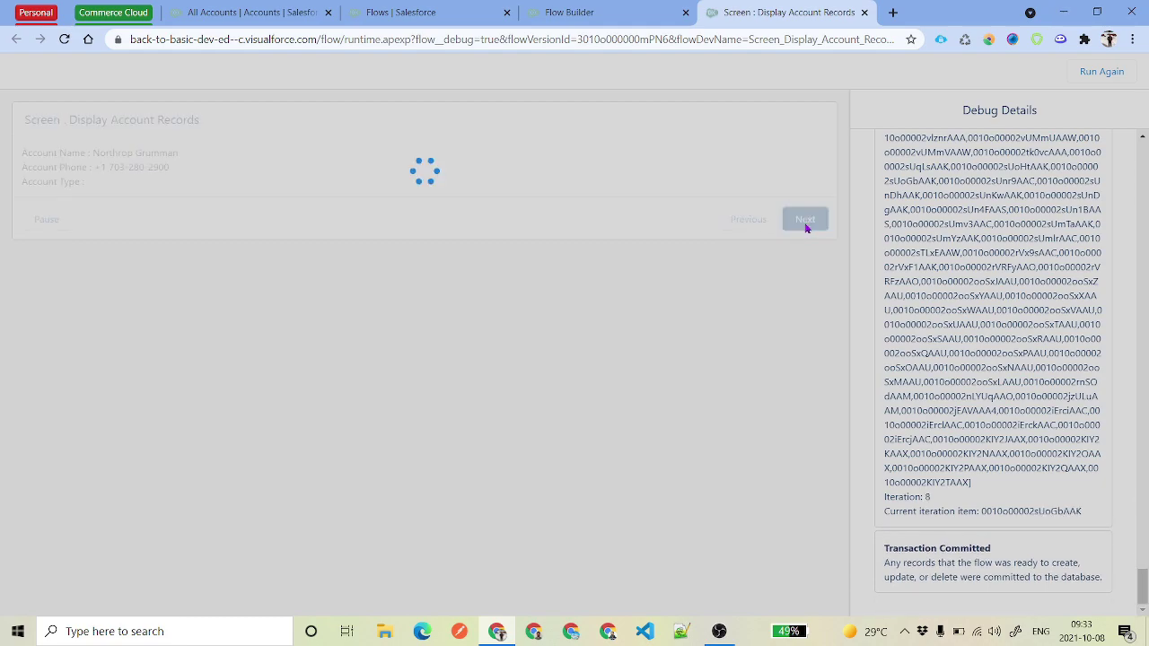
{"action": "left_click", "coordinate": [805, 224]}
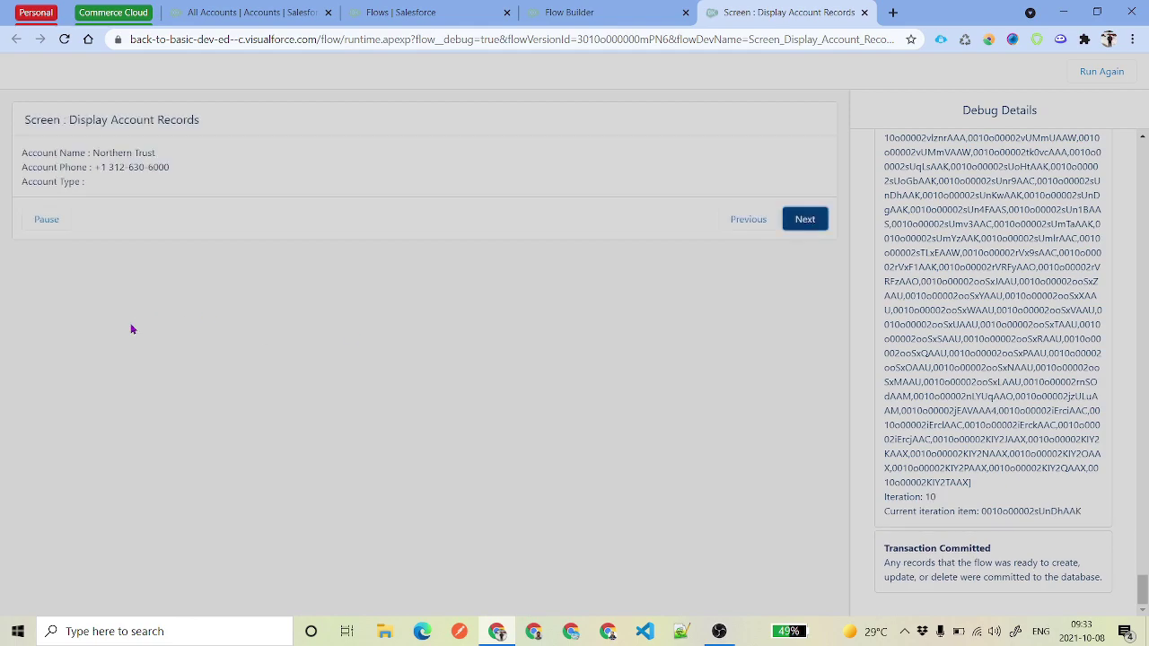
Step: Examine the current account's details, advance three more records and review the account details there
{"action": "left_click_drag", "start_coordinate": [89, 196], "coordinate": [19, 156]}
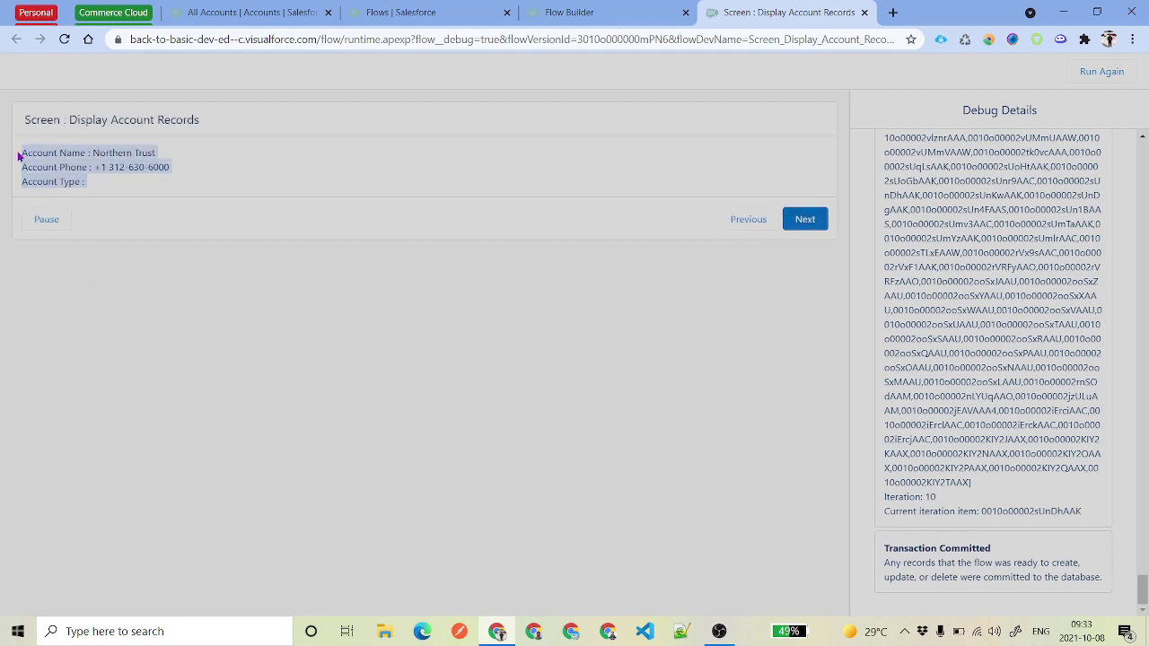
{"action": "left_click", "coordinate": [144, 181]}
{"action": "left_click", "coordinate": [792, 221]}
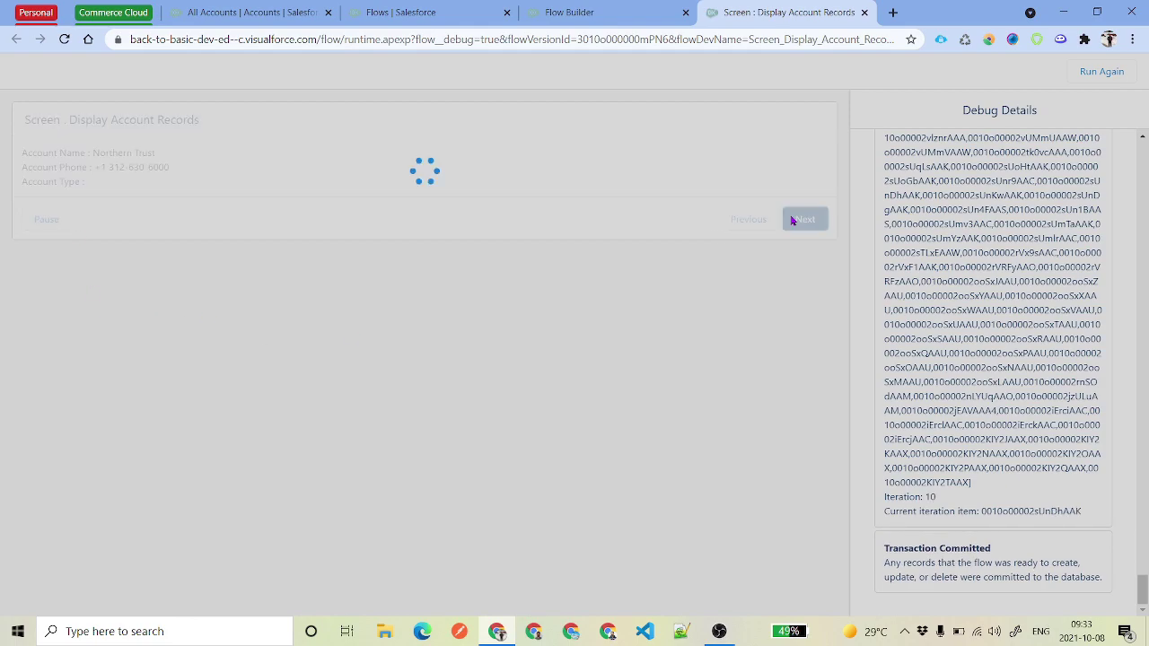
{"action": "left_click", "coordinate": [799, 221]}
{"action": "left_click", "coordinate": [802, 220]}
{"action": "left_click_drag", "start_coordinate": [99, 190], "coordinate": [2, 164]}
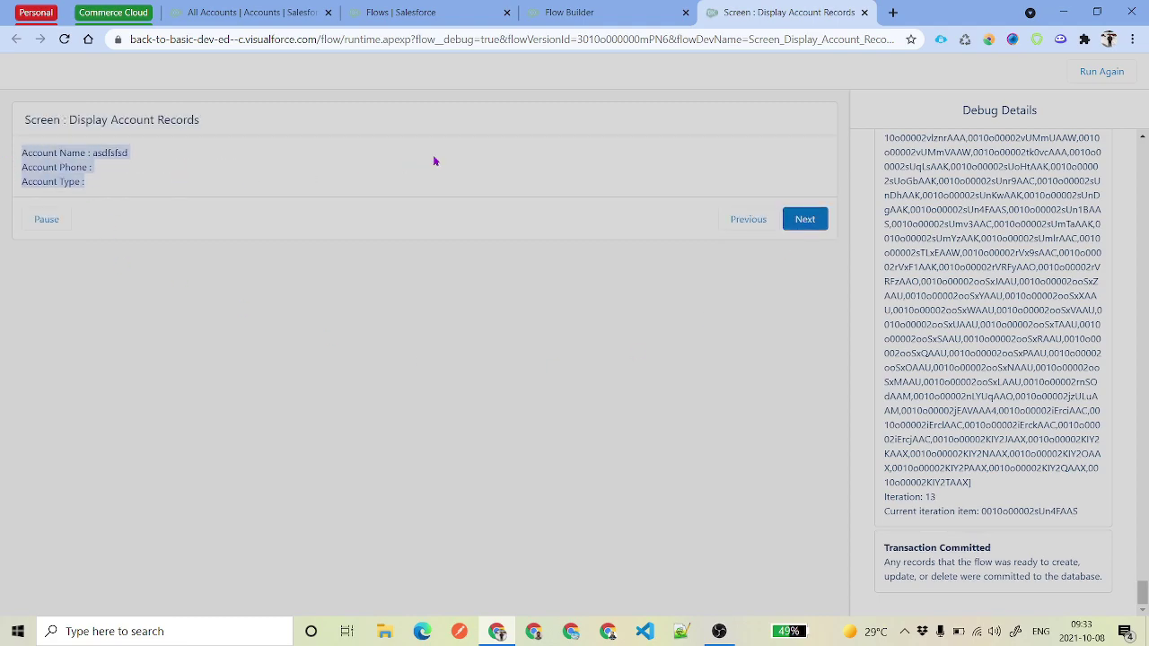
{"action": "scroll", "coordinate": [975, 344], "scroll_direction": "down", "scroll_amount": 1}
{"action": "scroll", "coordinate": [965, 352], "scroll_direction": "down", "scroll_amount": 10}
{"action": "scroll", "coordinate": [960, 345], "scroll_direction": "down", "scroll_amount": 2}
Step: Return to the flow's canvas and open the SOQL Get Account Records element to review its settings
{"action": "left_click", "coordinate": [619, 9]}
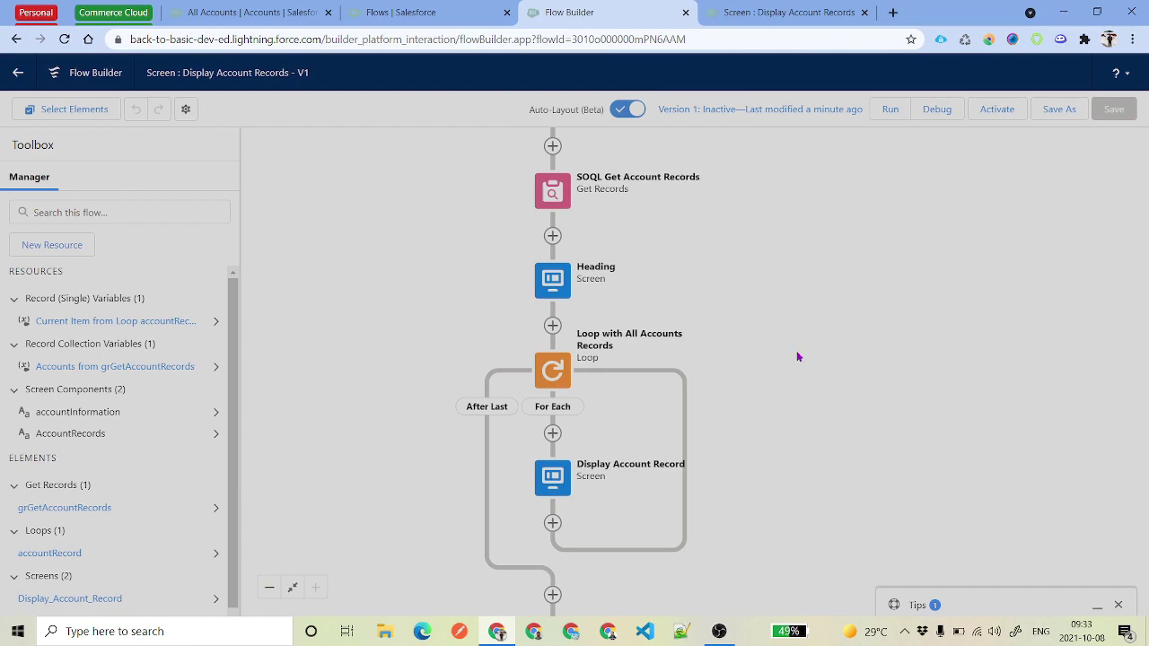
{"action": "scroll", "coordinate": [796, 405], "scroll_direction": "up", "scroll_amount": 3}
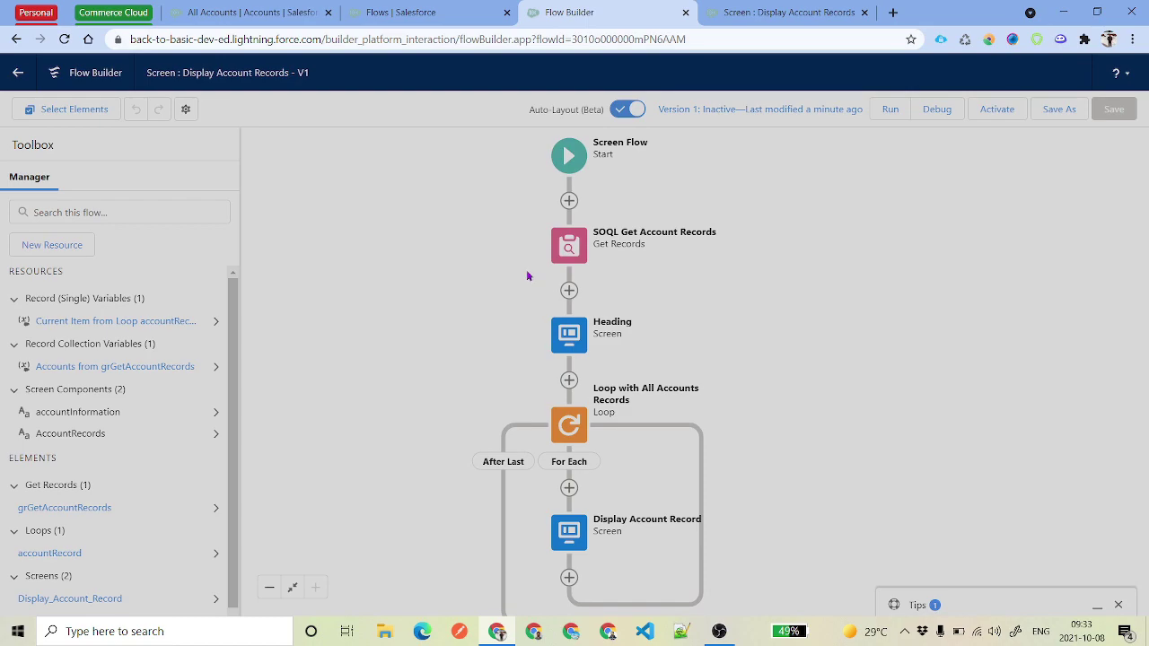
{"action": "left_click", "coordinate": [576, 248]}
{"action": "left_click", "coordinate": [577, 248]}
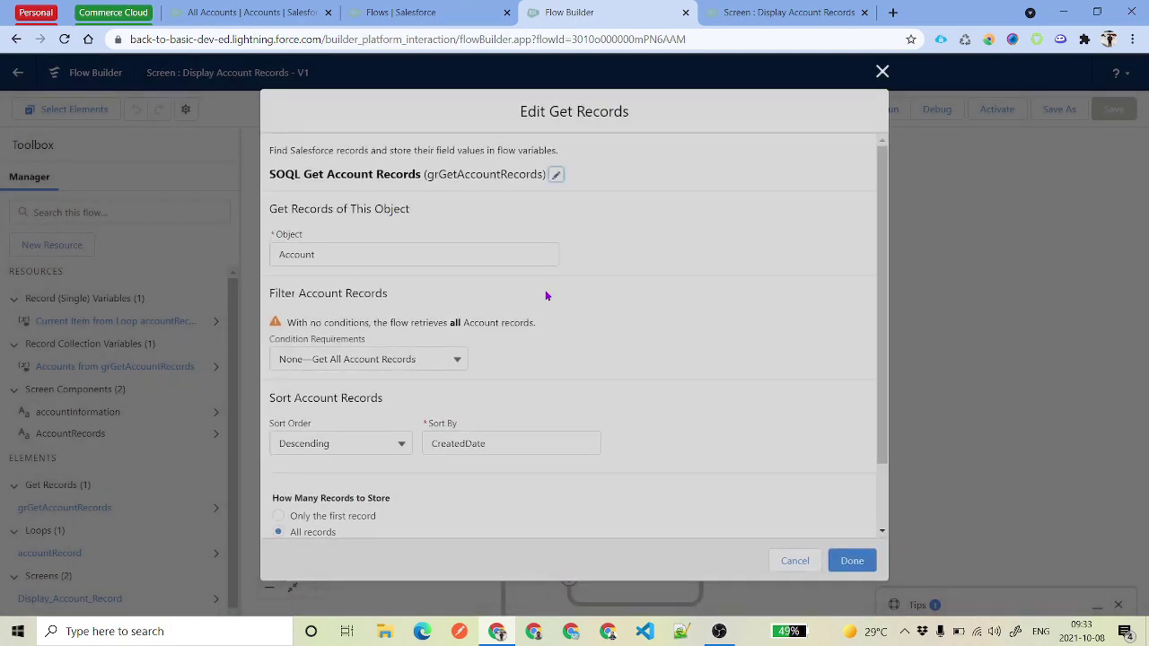
{"action": "scroll", "coordinate": [548, 295], "scroll_direction": "down", "scroll_amount": 2}
{"action": "scroll", "coordinate": [549, 307], "scroll_direction": "up", "scroll_amount": 2}
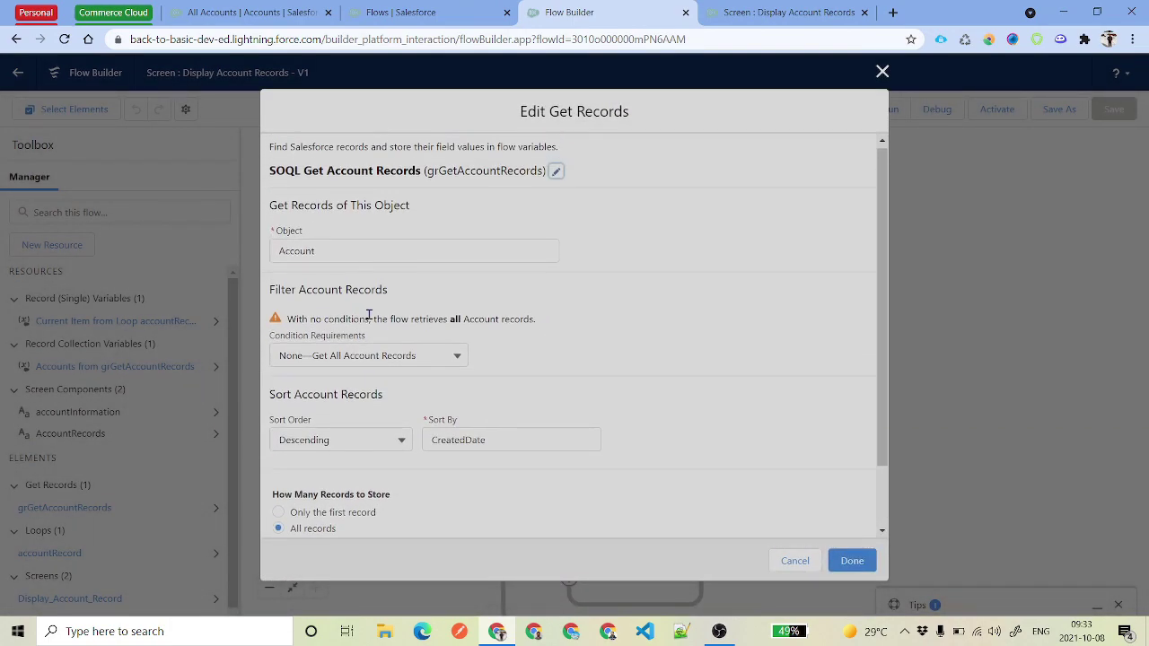
Step: Try filtering the Account records with All Conditions Are Met (AND) and the condition Name Equals 78734243
{"action": "left_click", "coordinate": [397, 355]}
{"action": "left_click", "coordinate": [381, 411]}
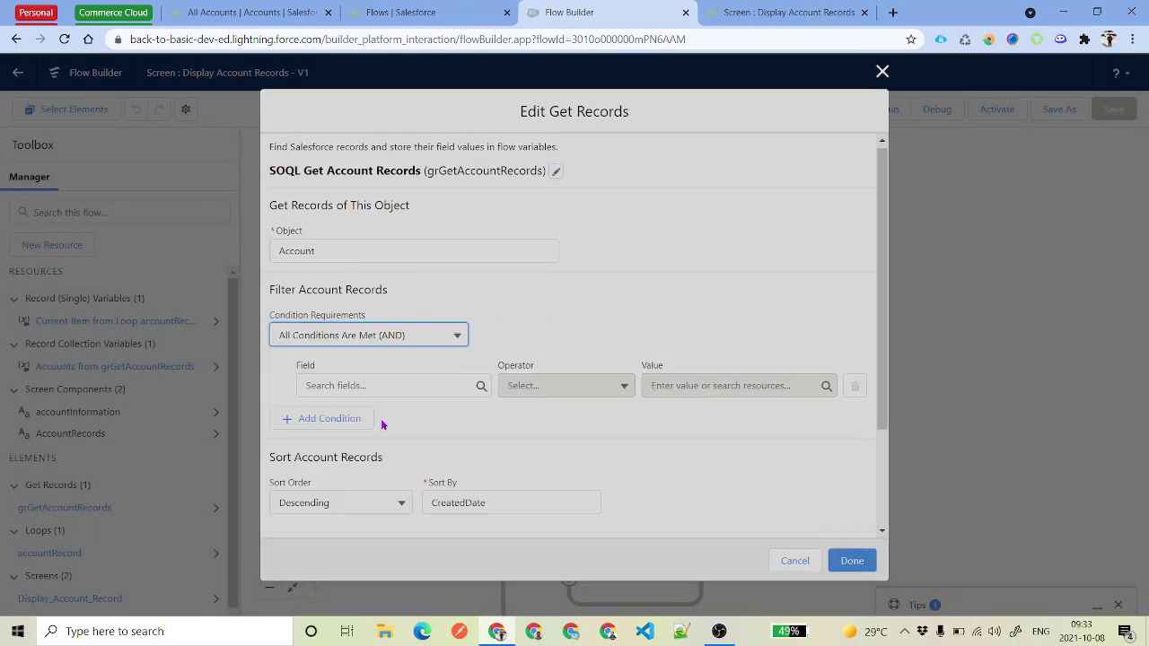
{"action": "left_click", "coordinate": [411, 386]}
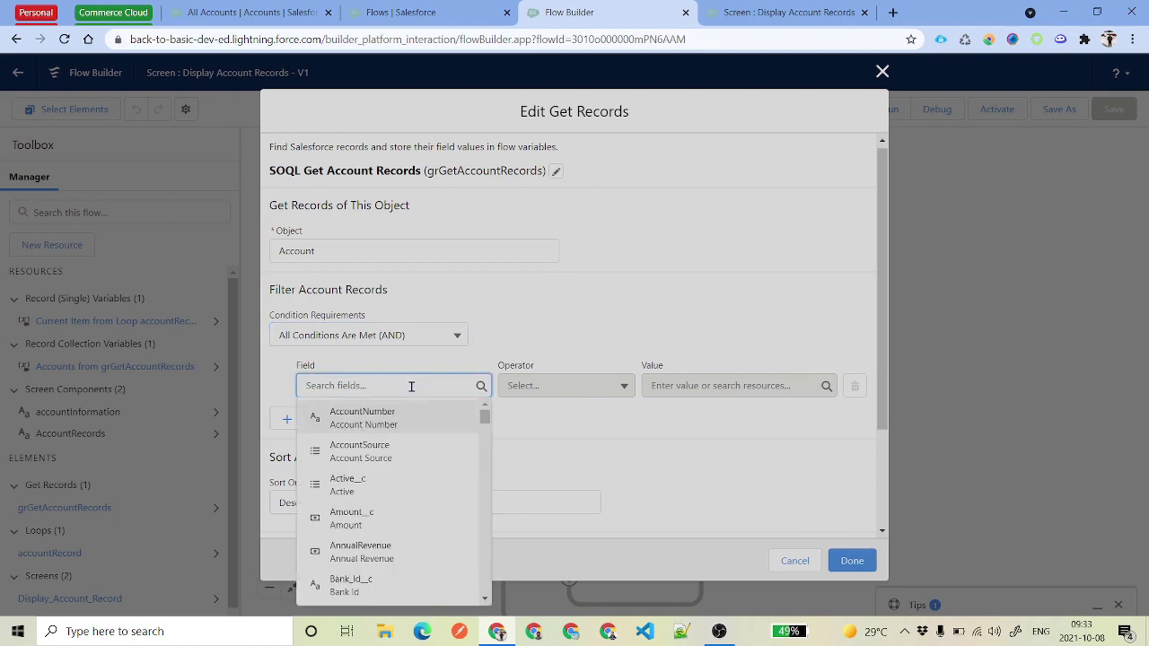
{"action": "type", "text": "Name"}
{"action": "left_click", "coordinate": [404, 418]}
{"action": "left_click", "coordinate": [698, 386]}
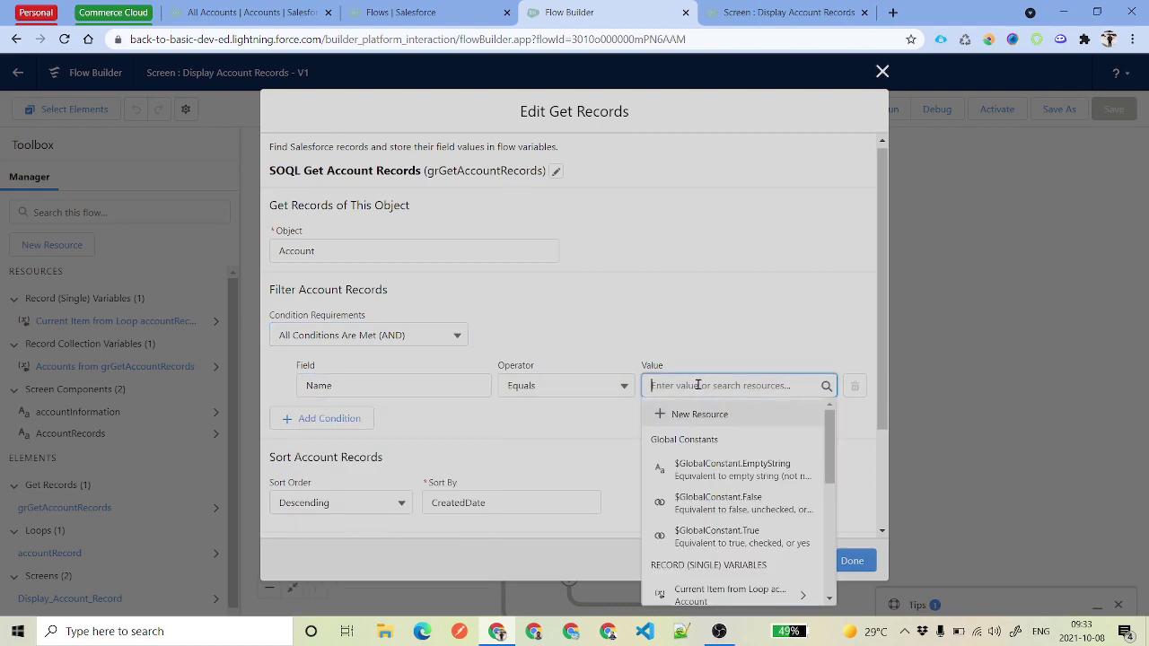
{"action": "type", "text": "78734243"}
{"action": "left_click", "coordinate": [713, 316]}
{"action": "key", "text": "Tab"}
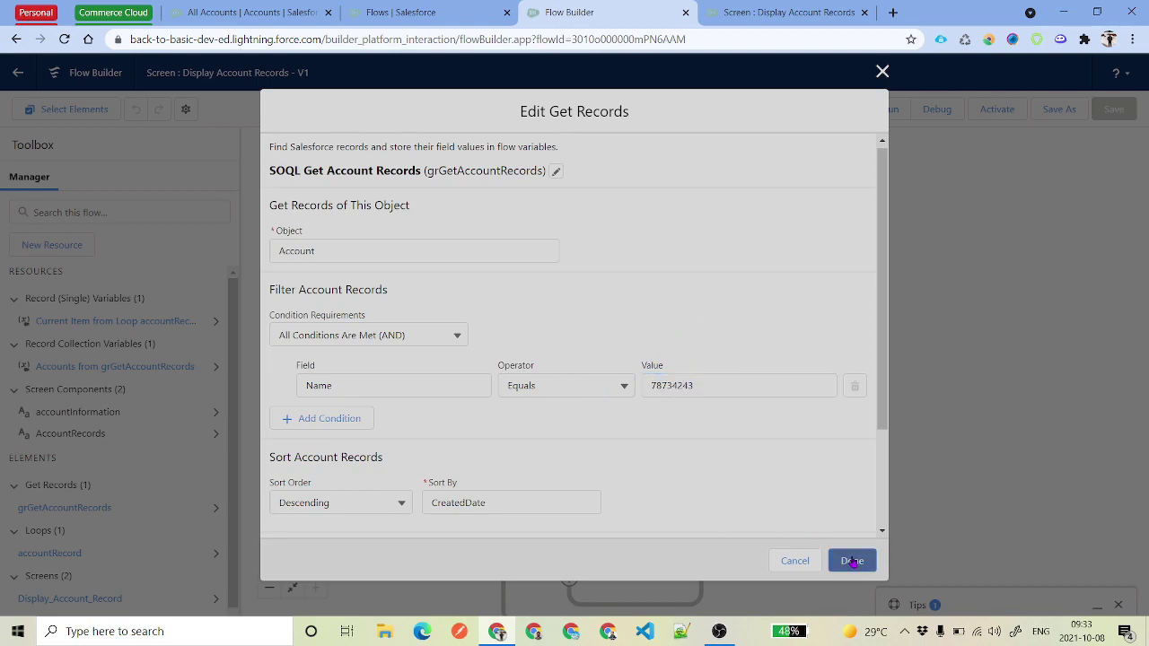
Step: Try storing only the first record, and cancel the edits to the Get Records element
{"action": "scroll", "coordinate": [579, 377], "scroll_direction": "down", "scroll_amount": 2}
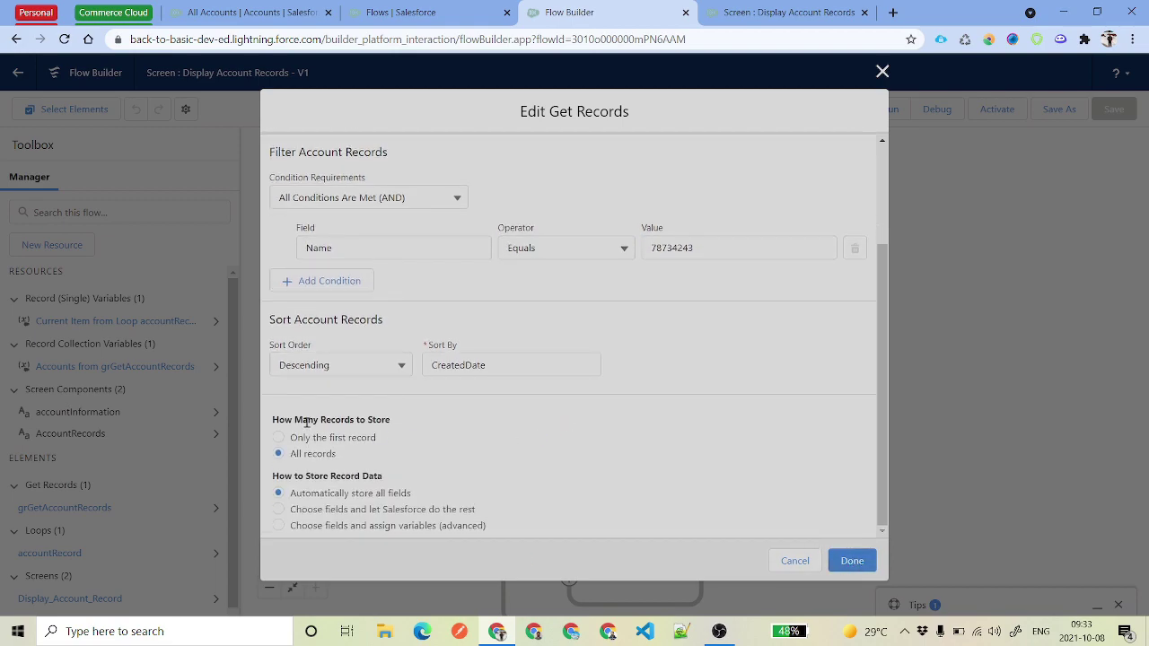
{"action": "left_click", "coordinate": [311, 441]}
{"action": "left_click", "coordinate": [801, 557]}
{"action": "left_click", "coordinate": [730, 313]}
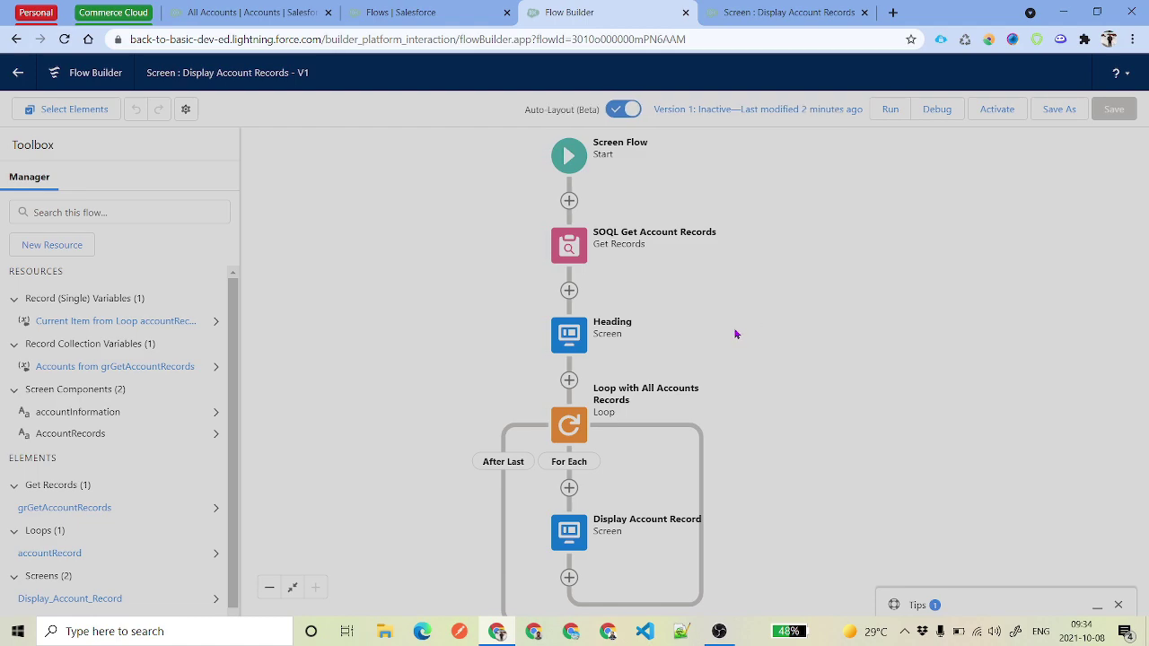
{"action": "scroll", "coordinate": [780, 354], "scroll_direction": "down", "scroll_amount": 3}
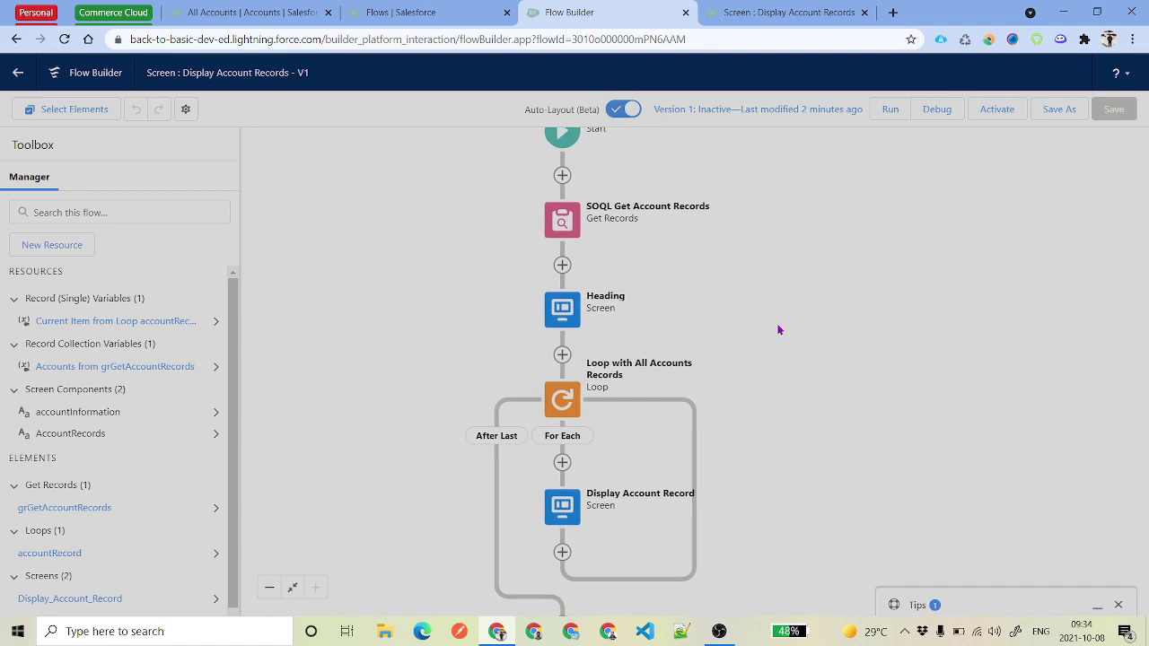
{"action": "scroll", "coordinate": [781, 320], "scroll_direction": "down", "scroll_amount": 1}
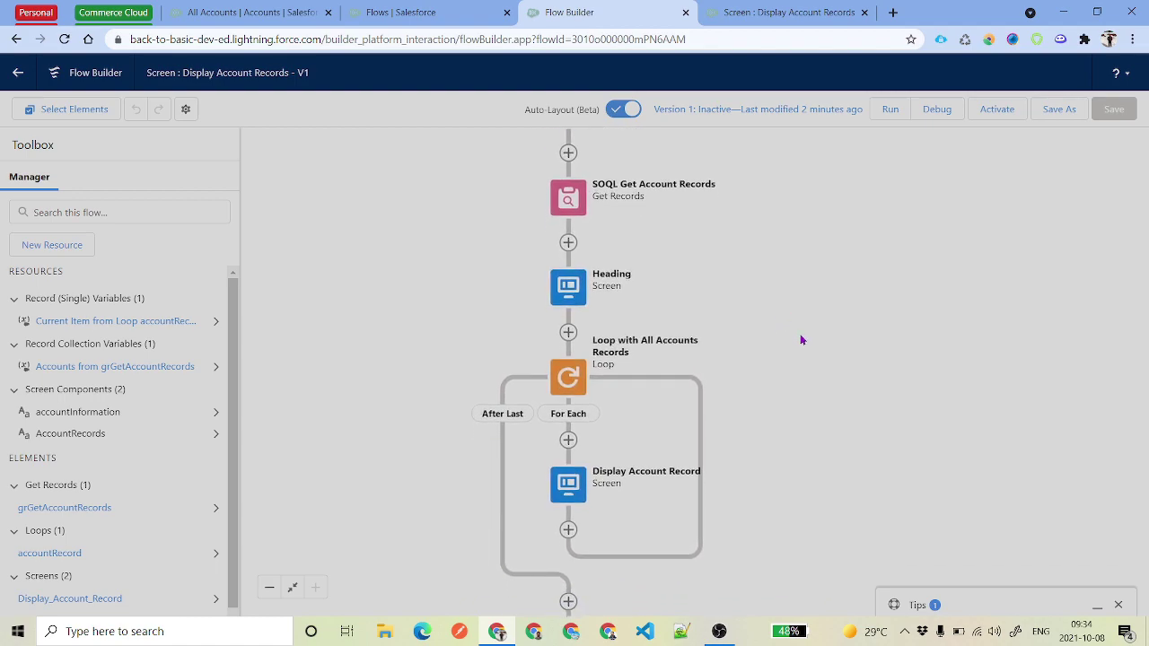